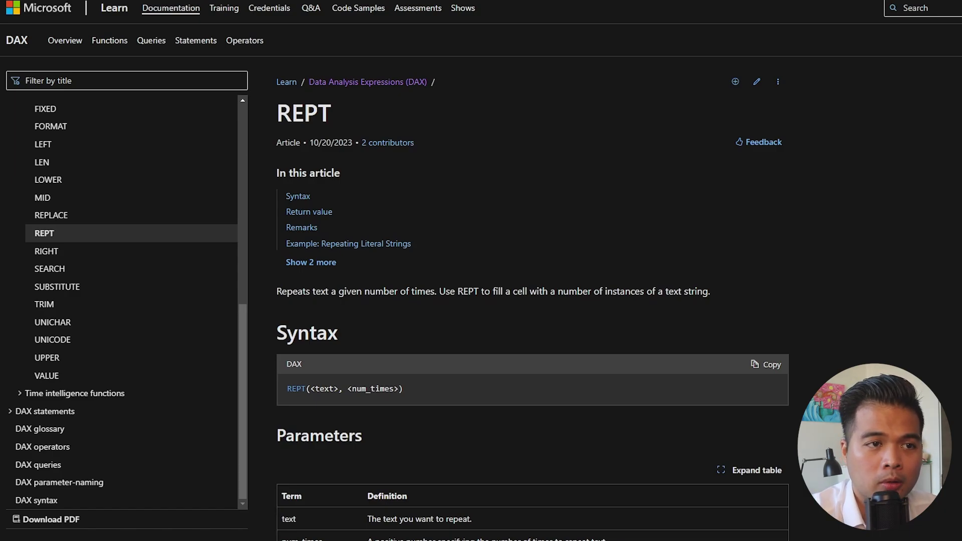
Step: Scroll the Microsoft Learn REPT article down to its Syntax and Parameters sections
scroll(533, 300, "down", 3)
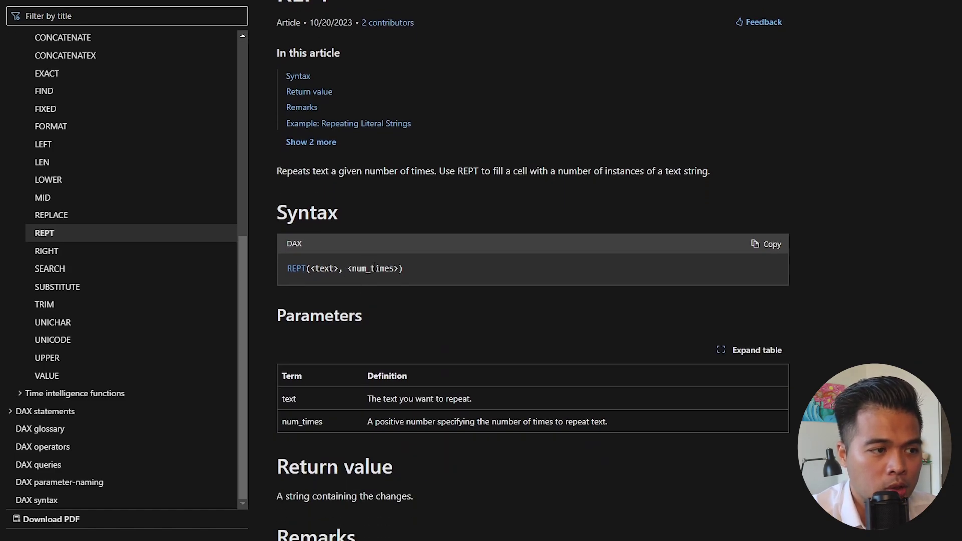
scroll(374, 271, "down", 3)
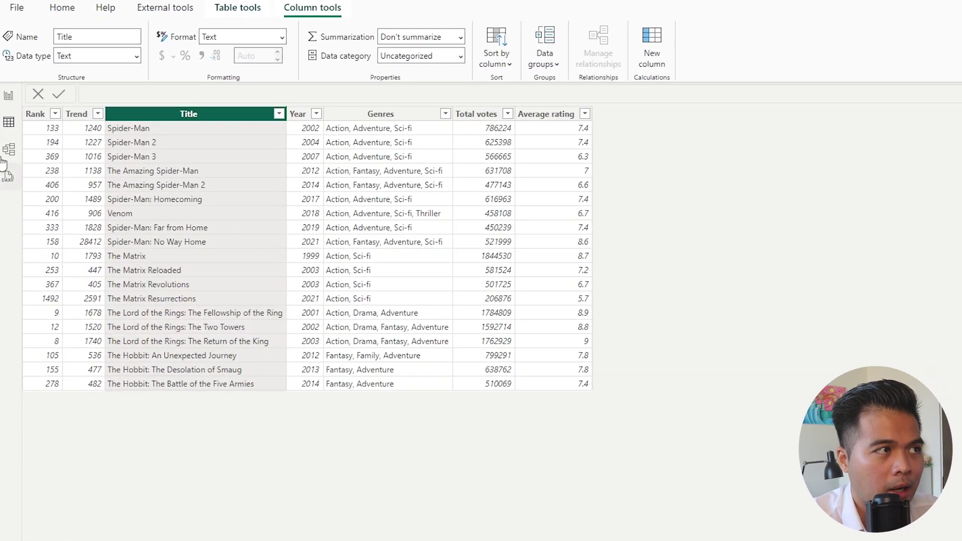
Step: In Report view, add a new measure Repeat = REPT("This", 3)
left_click(9, 95)
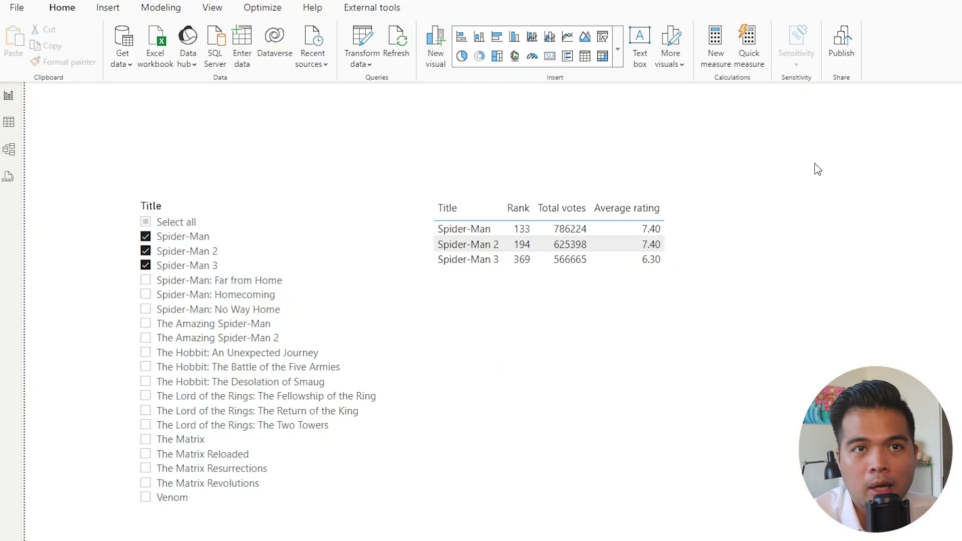
left_click(107, 8)
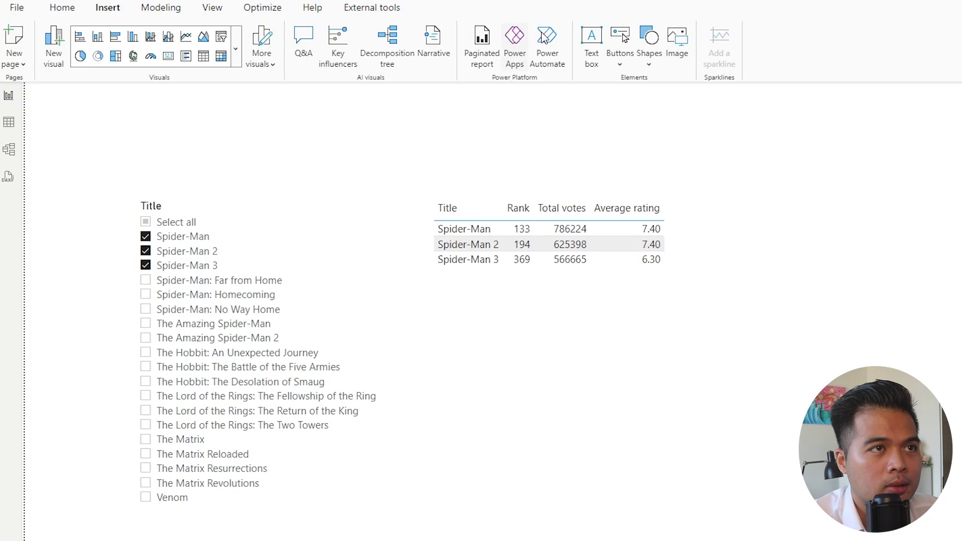
left_click(64, 8)
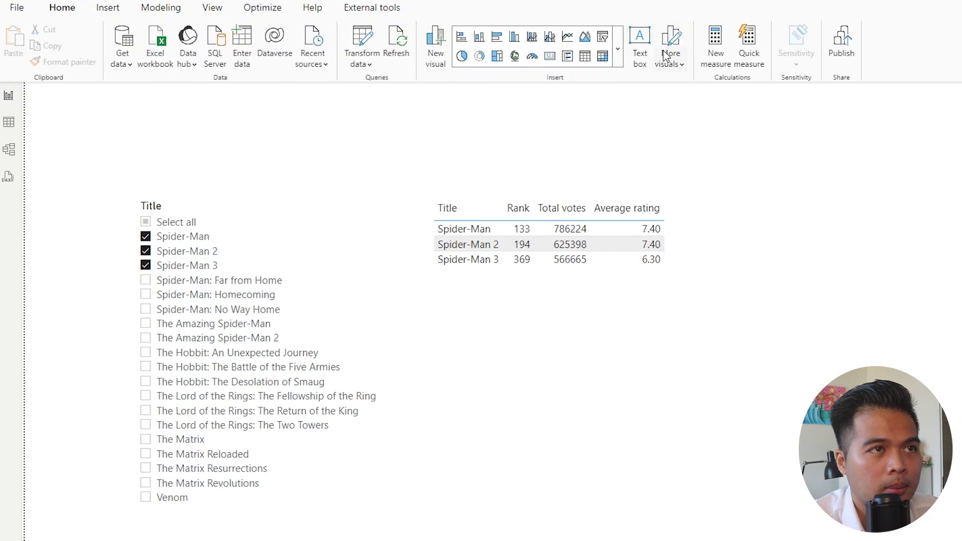
left_click(724, 49)
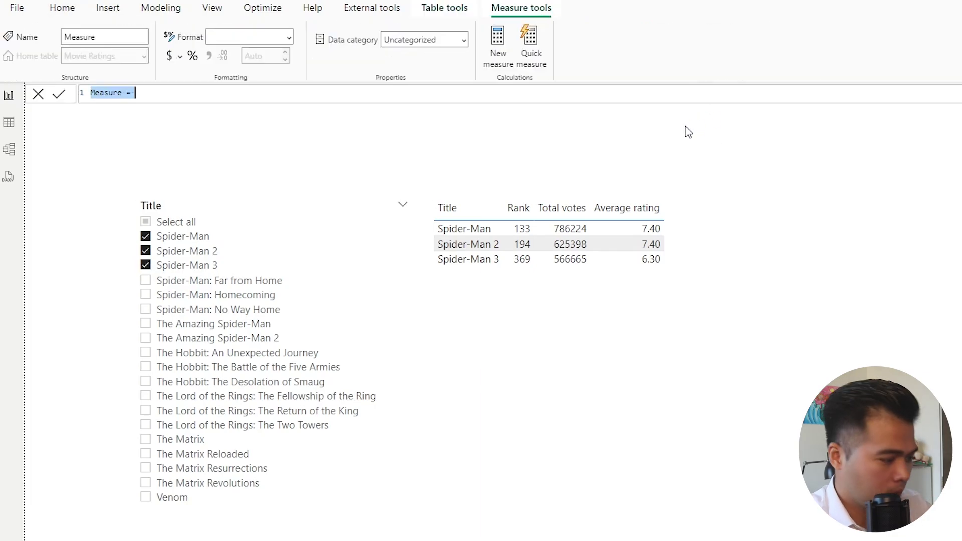
type("Repeat = REPT")
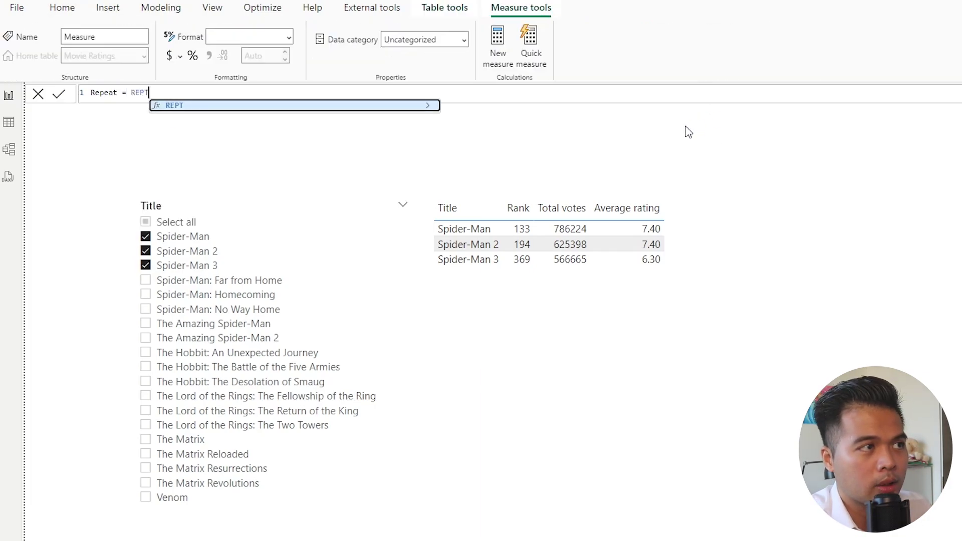
type("(\"")
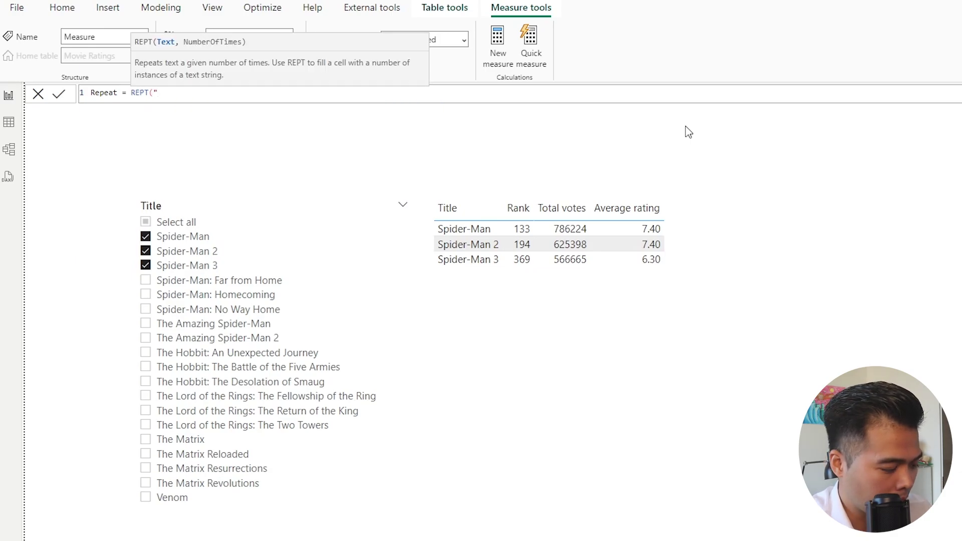
type("This\", ")
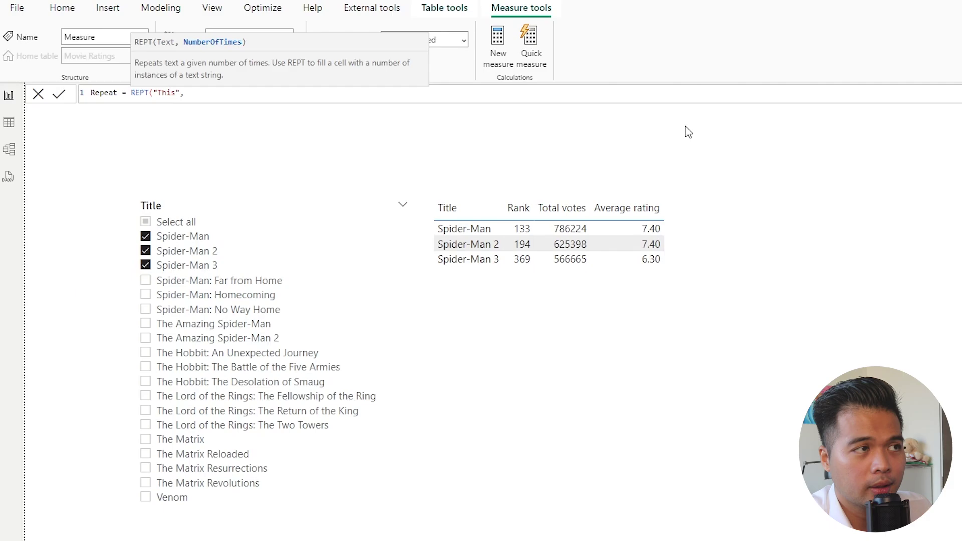
type("3)")
key("Return")
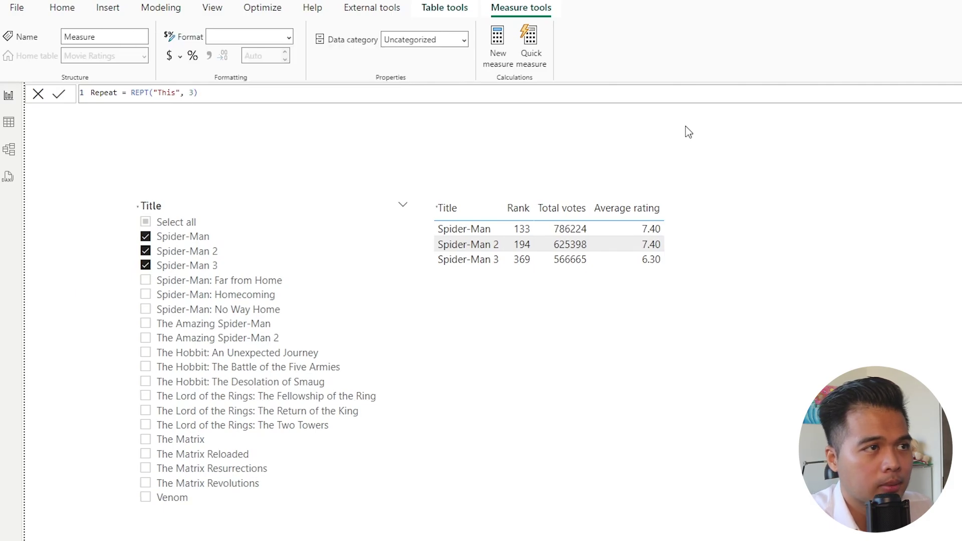
Step: Add the Repeat measure to the canvas as a card sized into a strip above the table
left_click_drag(895, 205, 468, 146)
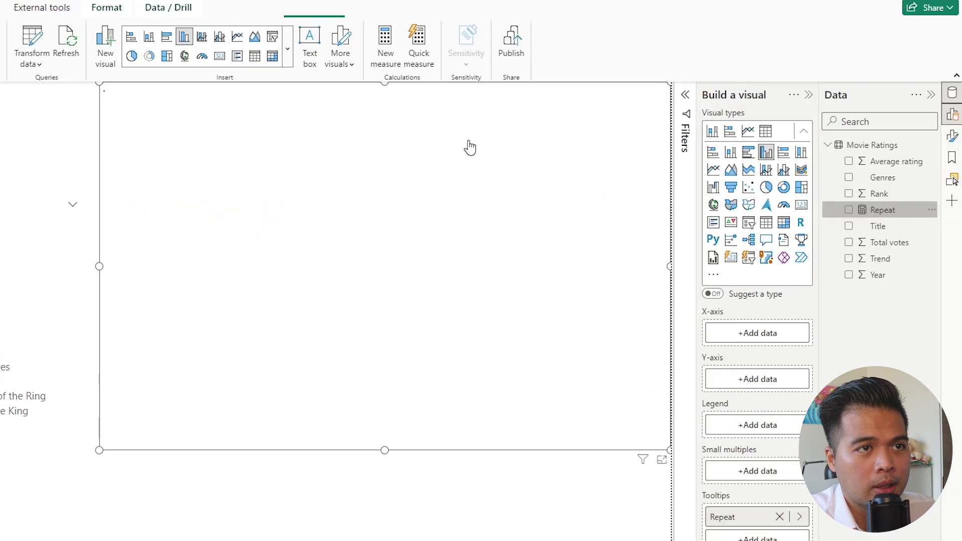
left_click(219, 56)
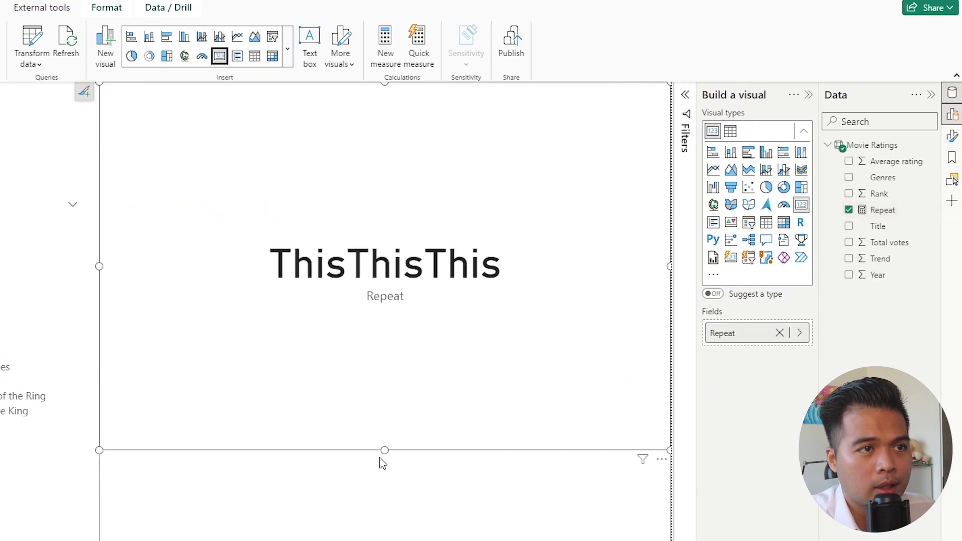
left_click_drag(384, 450, 401, 176)
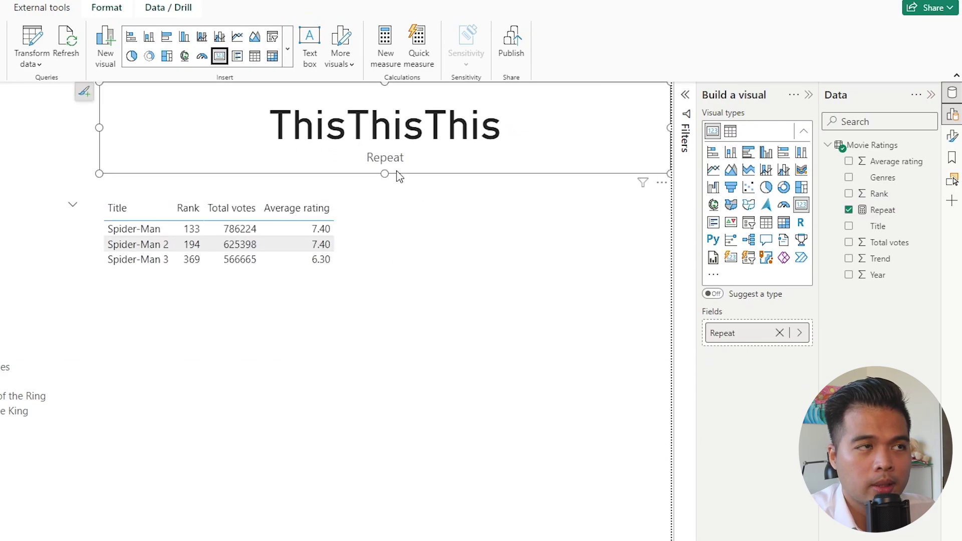
Step: Change the Repeat formula's count from 3 to 5 so the card shows ThisThisThisThisThis
left_click(890, 217)
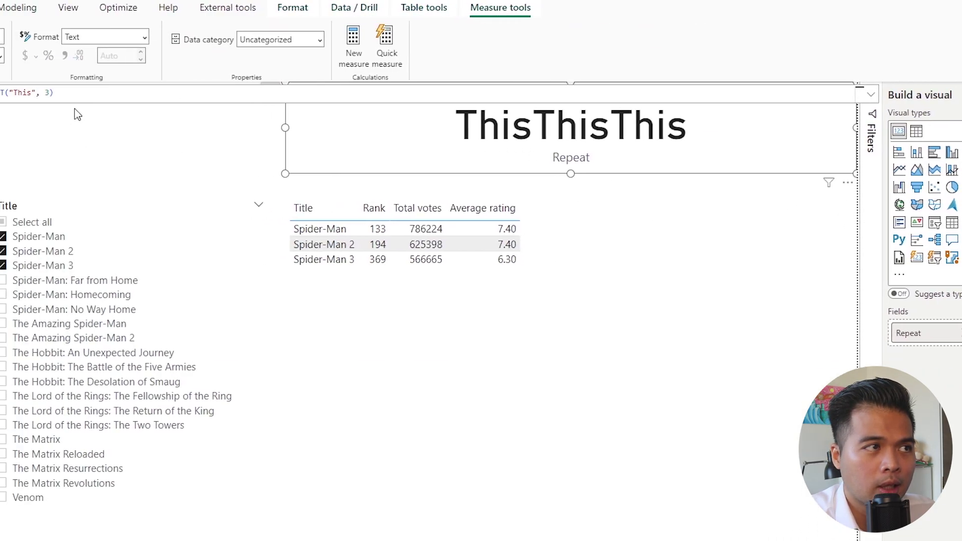
double_click(194, 93)
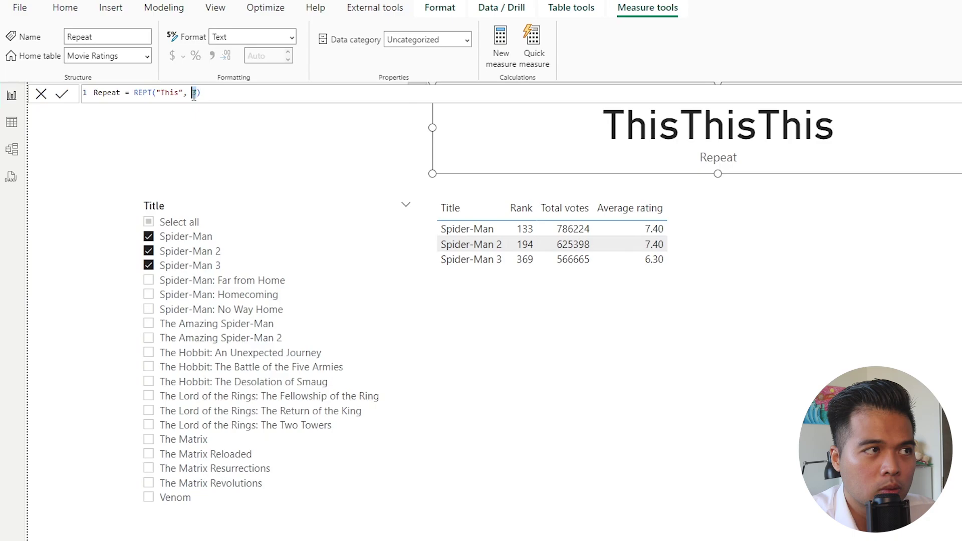
type("5")
key("Return")
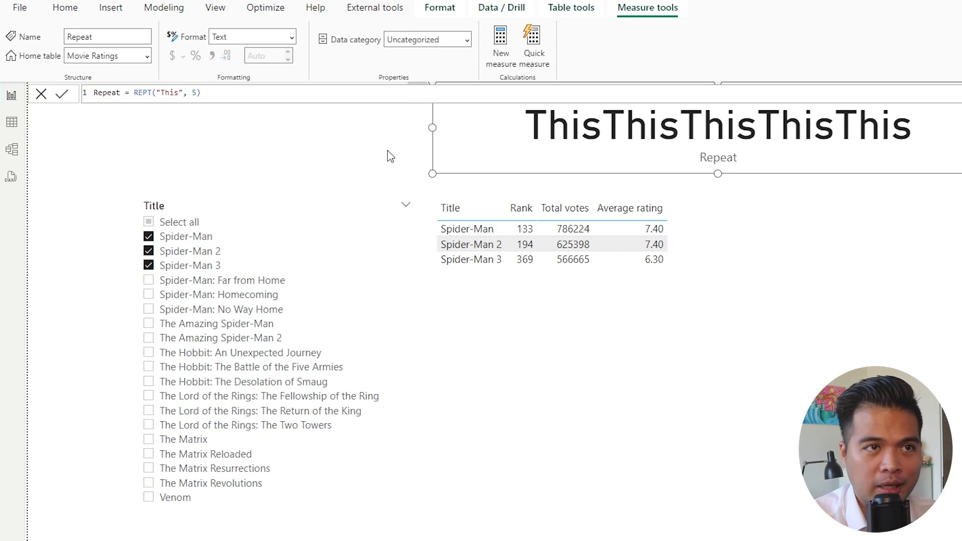
Step: Select the Repeat card visual and delete it from the report
left_click(470, 161)
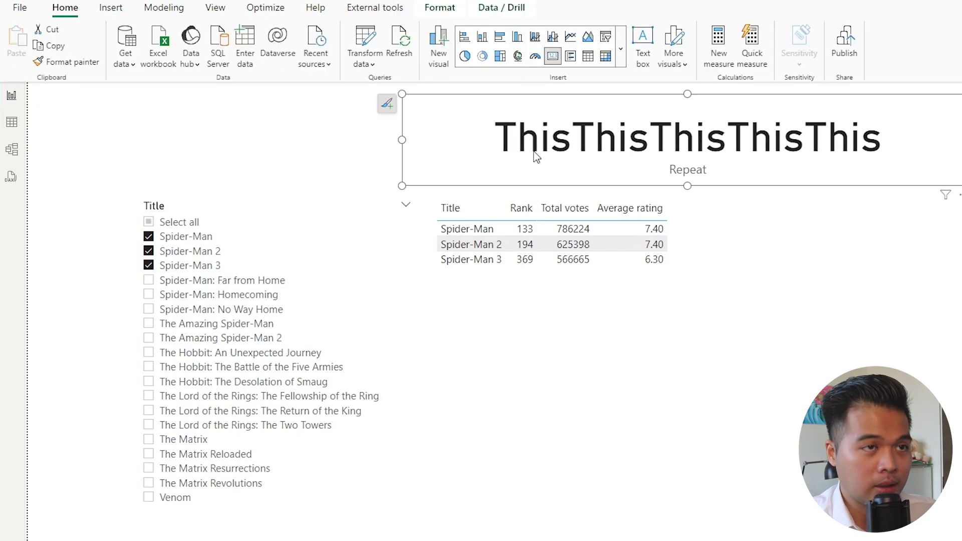
key("Delete")
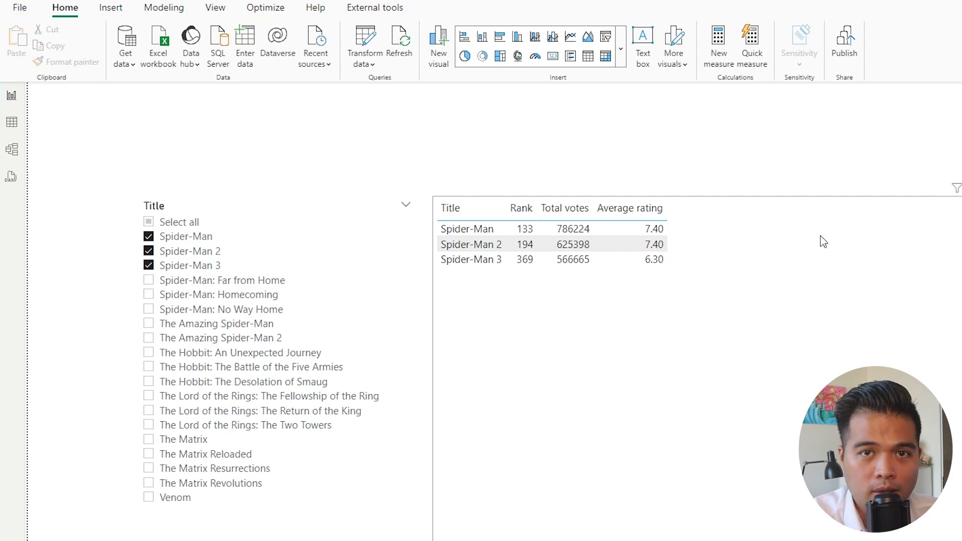
Step: Add the Repeat measure as a column in the movie table
left_click(832, 227)
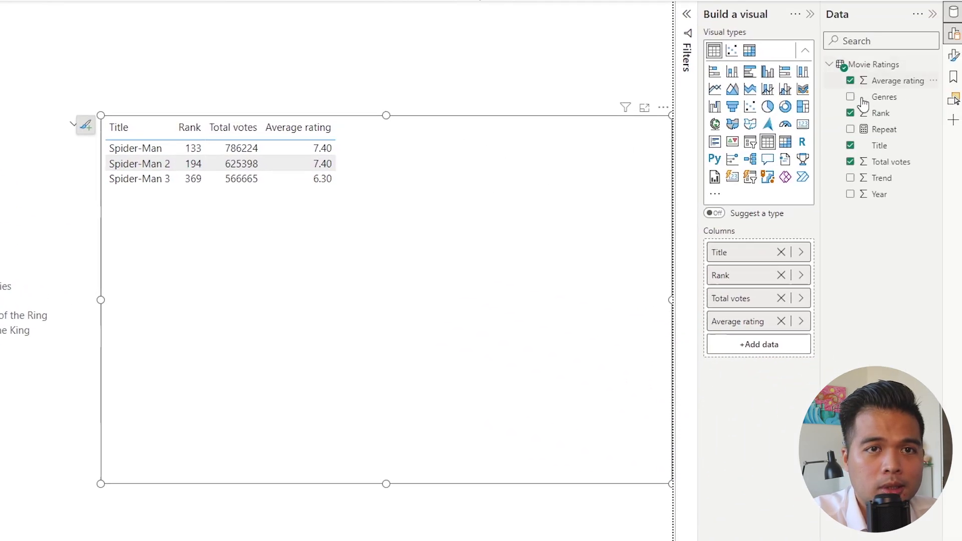
left_click(878, 132)
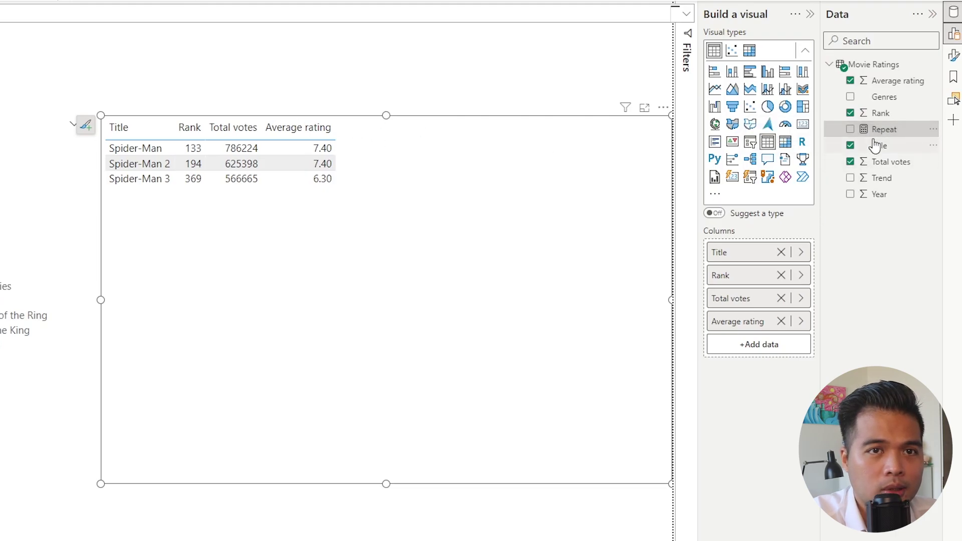
left_click_drag(883, 129, 552, 260)
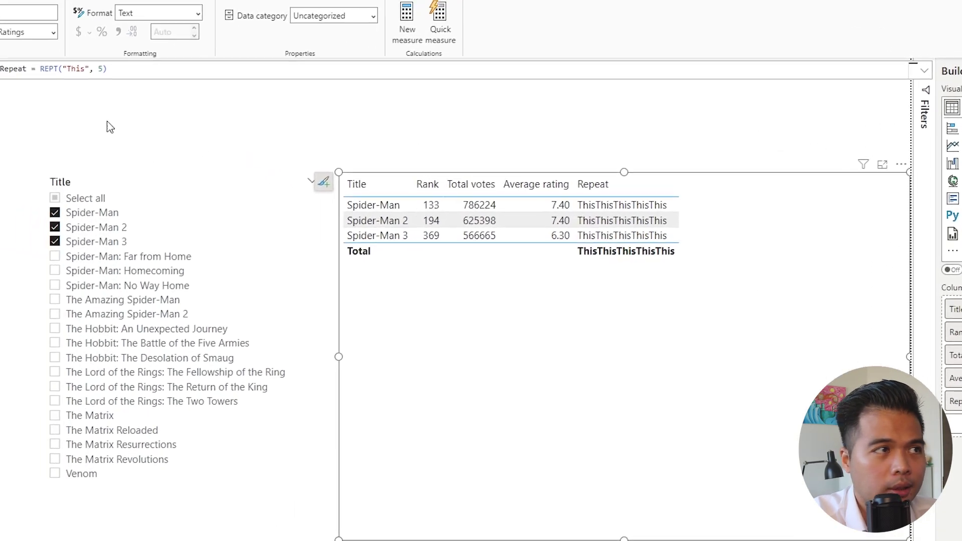
Step: Replace the formula with Star Rating = AVERAGE('Movie Ratings'[Average rating]) via IntelliSense
left_click(127, 75)
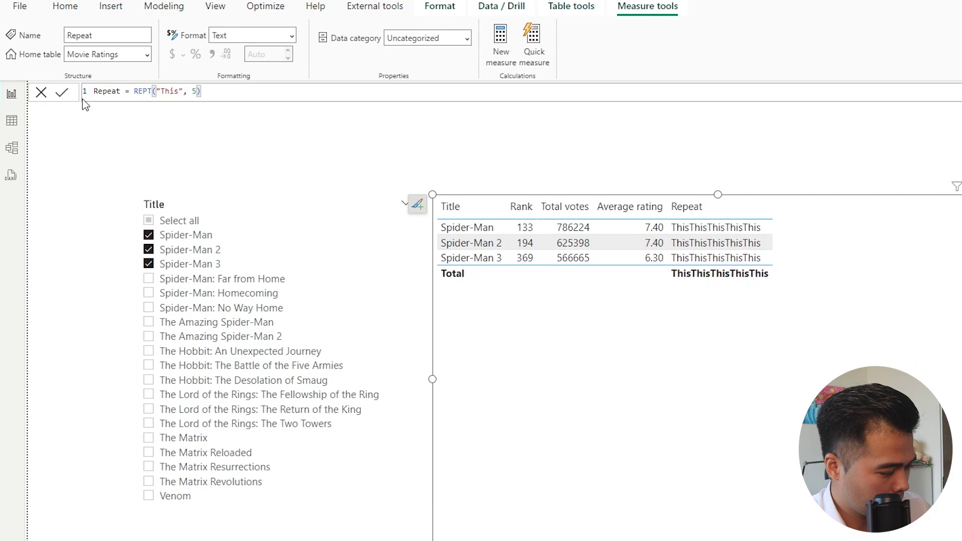
key("ctrl+a")
type("Star Rati")
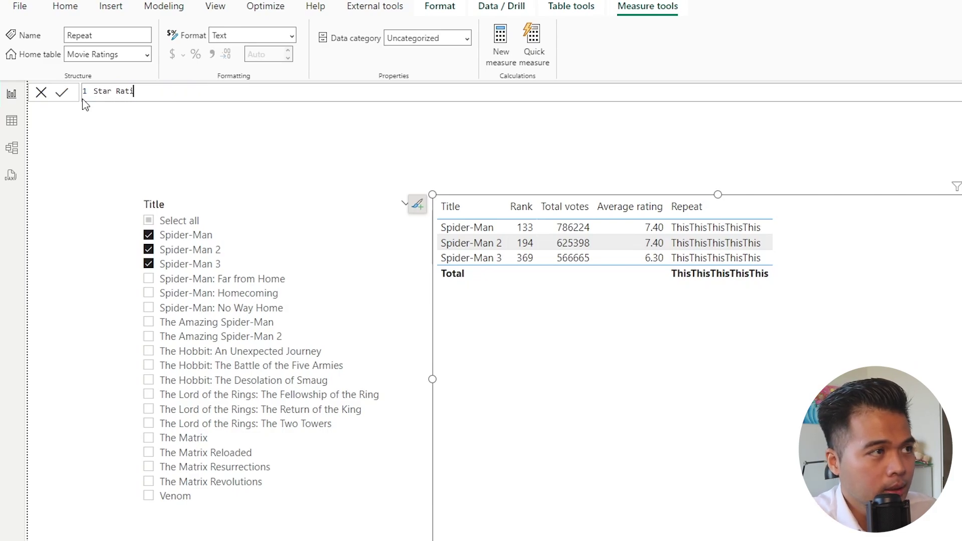
type("ng = ")
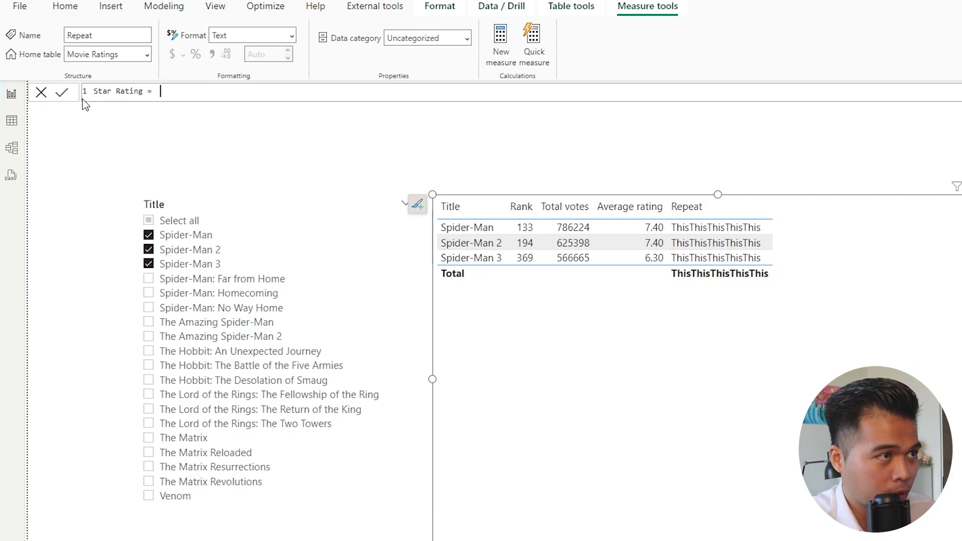
type("AVE")
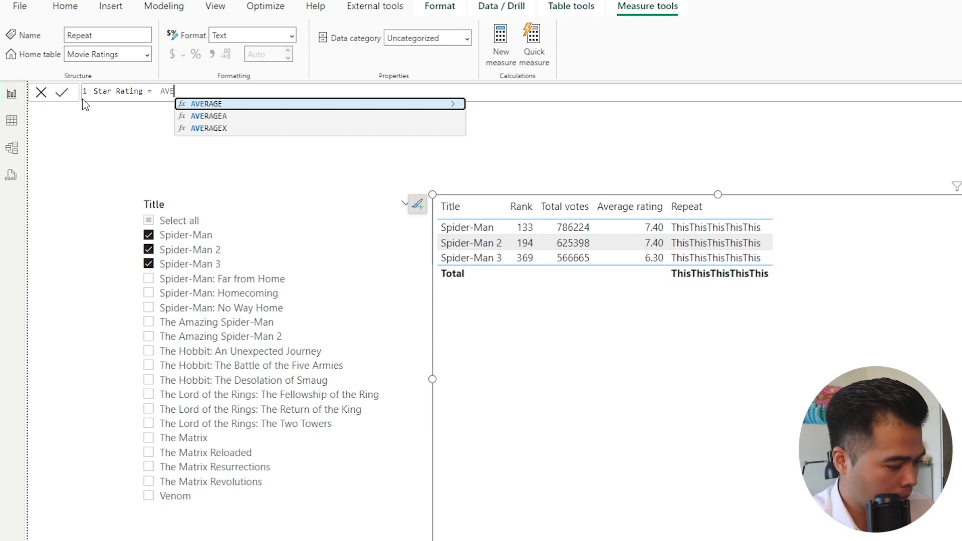
key("BackSpace")
key("BackSpace")
type("VERAG")
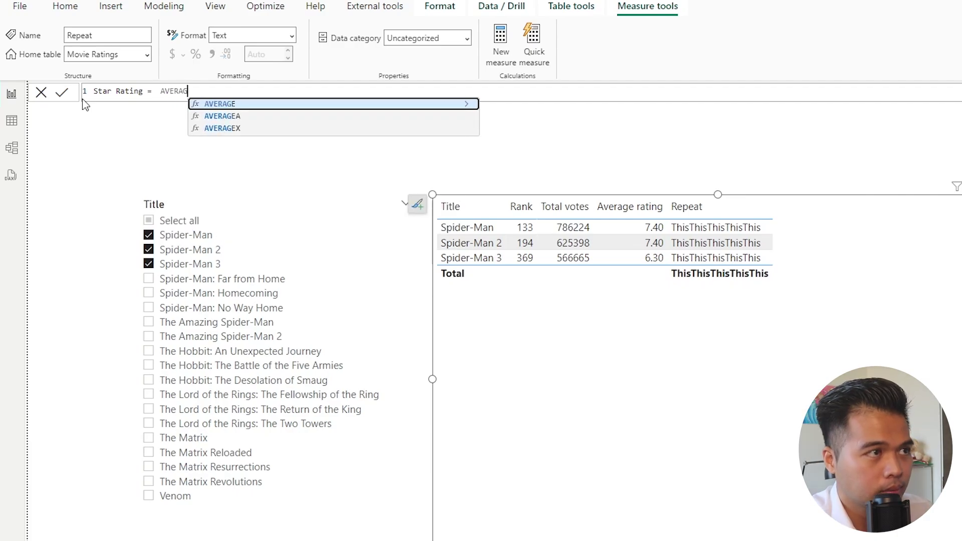
key("Tab")
type("M")
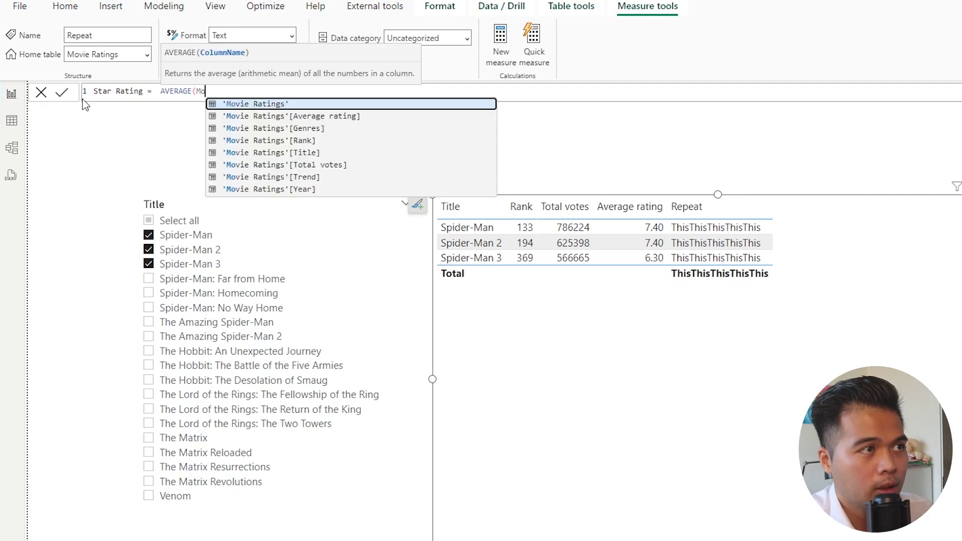
key("Tab")
key("Tab")
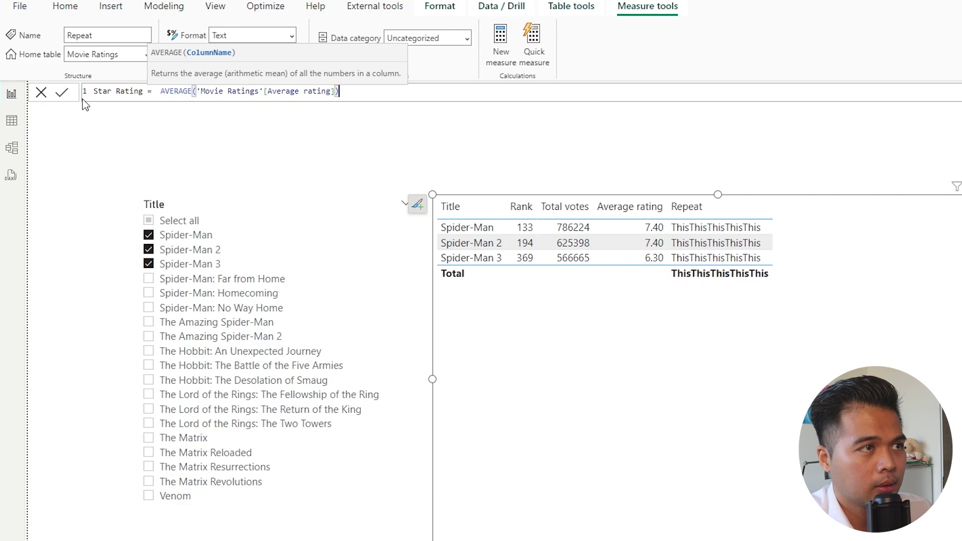
Step: Commit Star Rating, then wrap it as DIVIDE(AVERAGE(...), 2) to show 3.70, 3.70, 3.15
type(")")
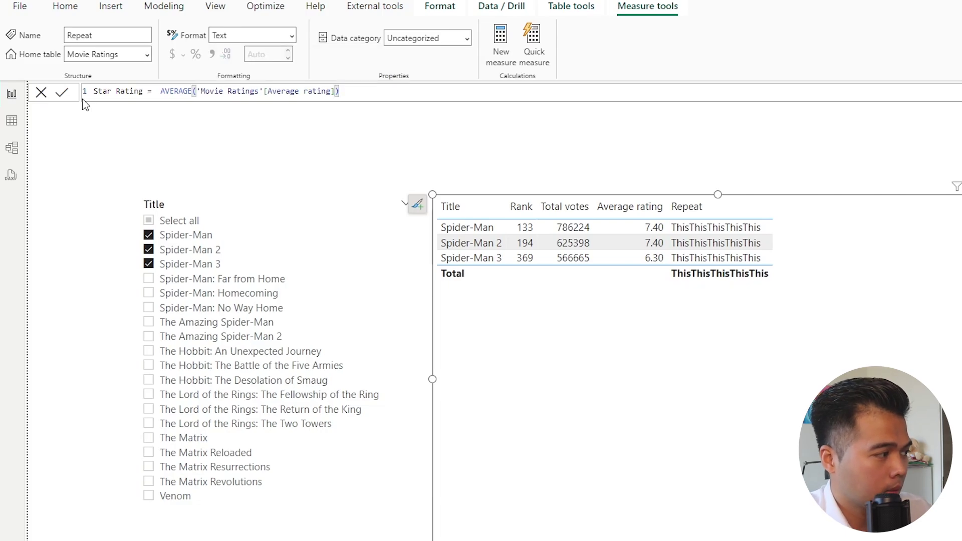
key("Return")
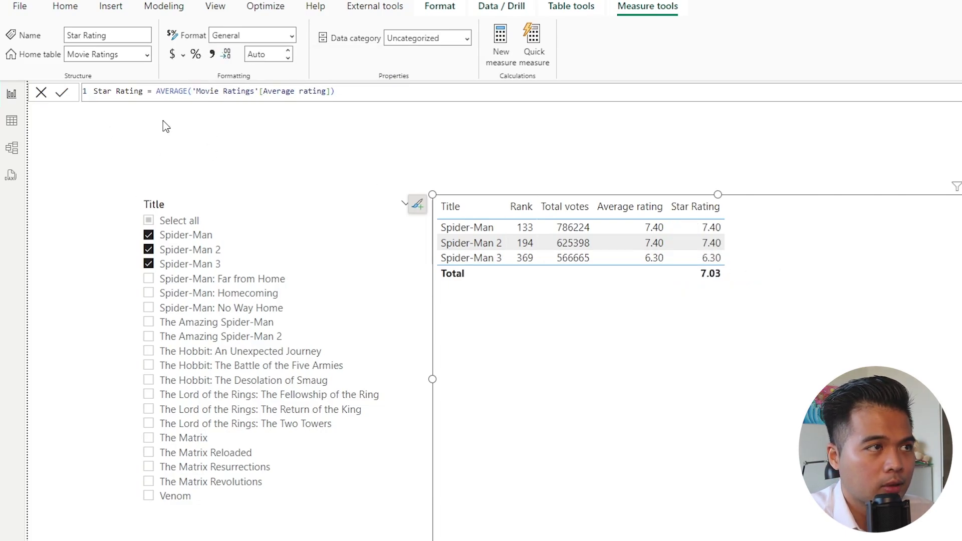
double_click(160, 91)
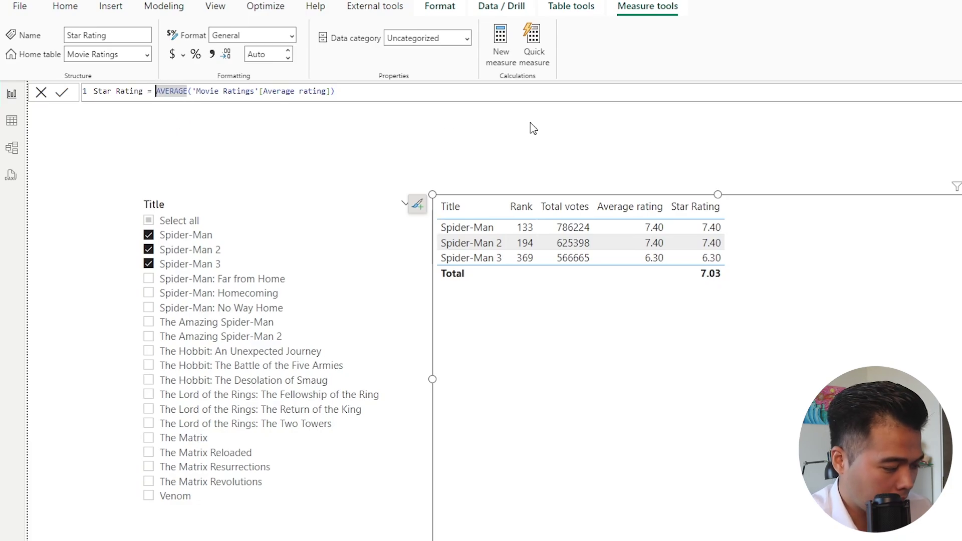
type("DIVIDE(")
left_click(474, 88)
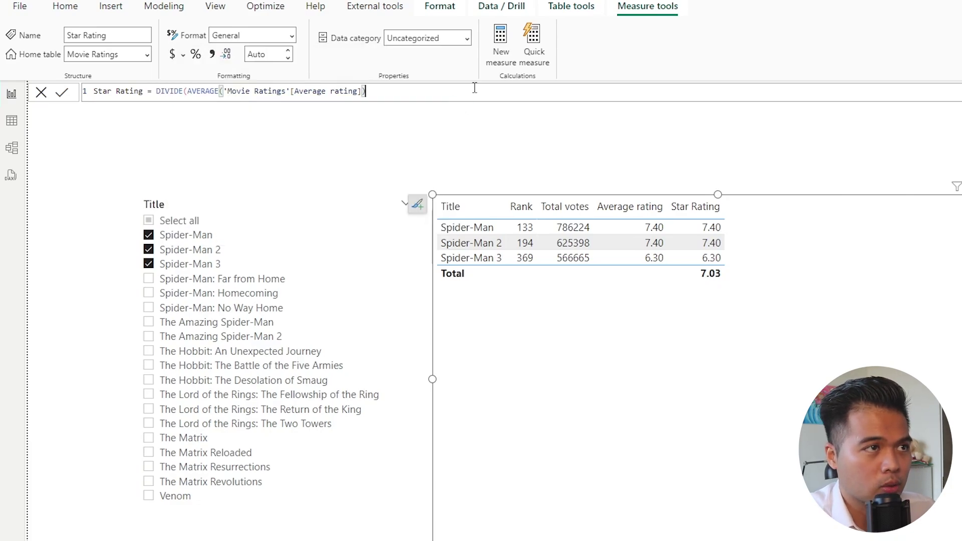
type("), 2)")
key("Return")
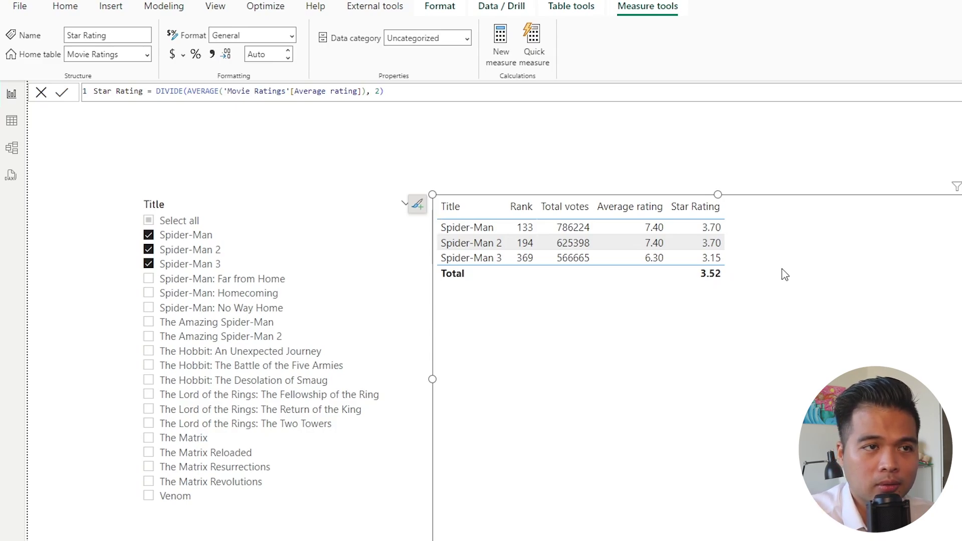
left_click(156, 92)
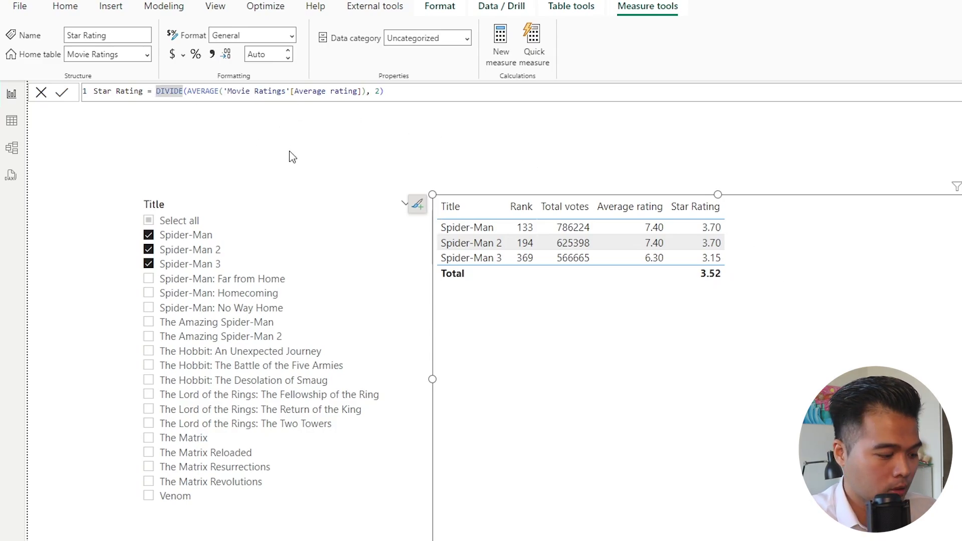
Step: Wrap the Star Rating formula in INT() to round ratings down to whole stars
type("INT(")
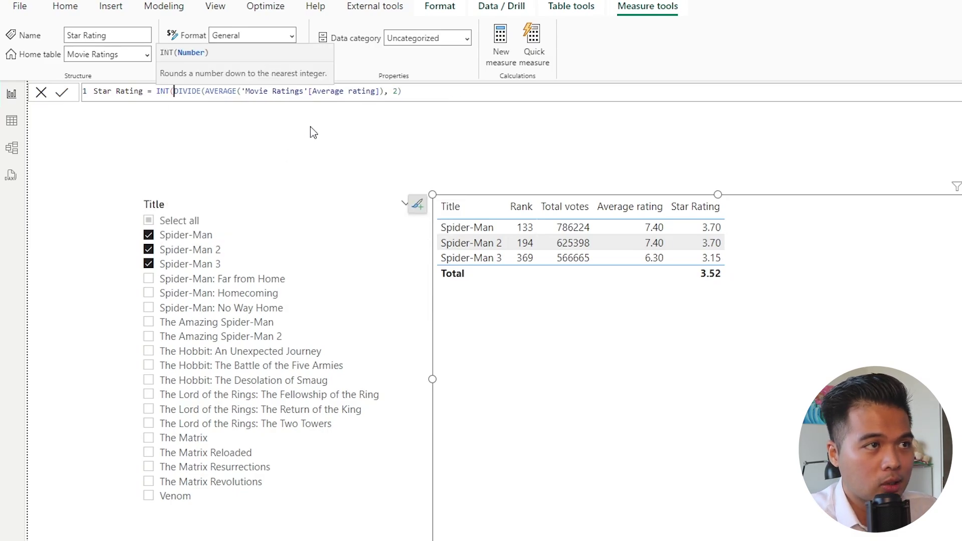
left_click(401, 91)
type(")")
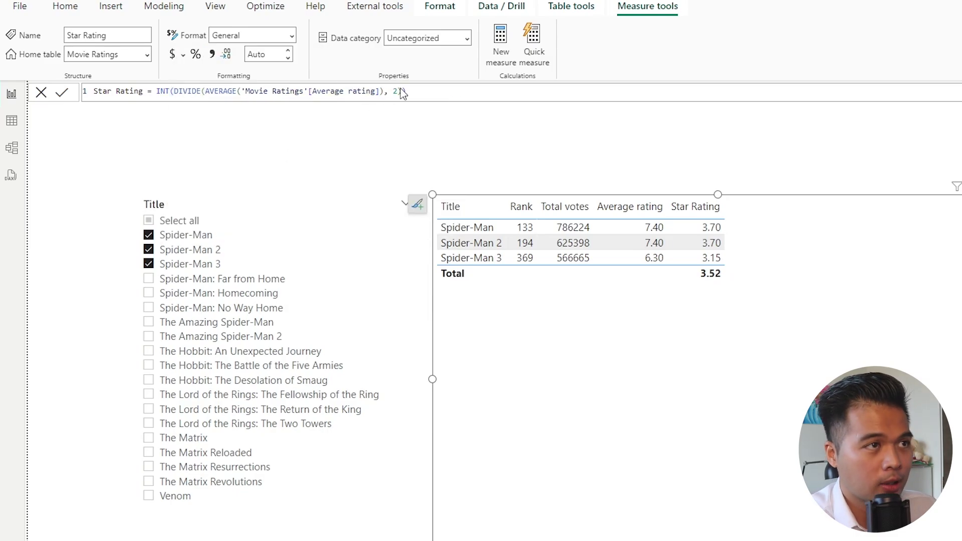
key("Return")
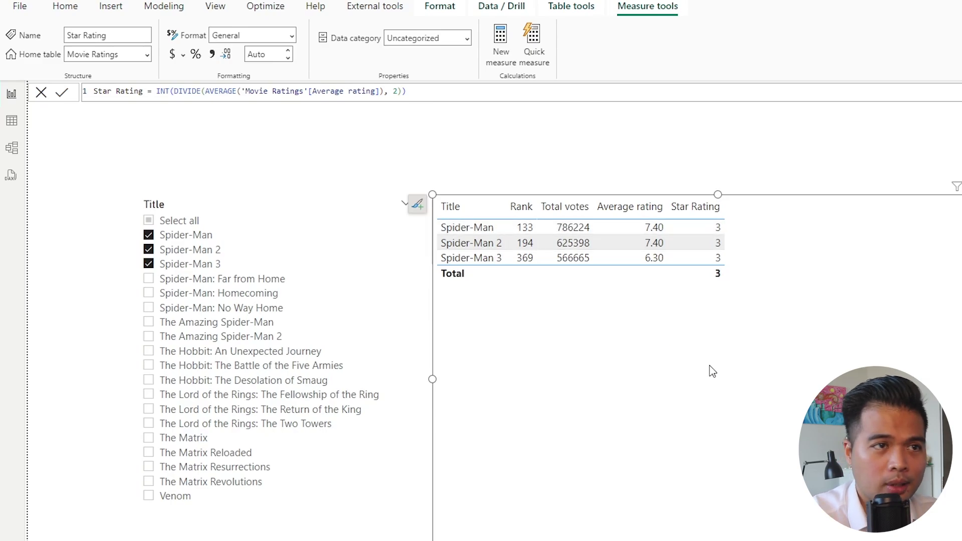
Step: Clear the Spider-Man, Spider-Man 2 and Spider-Man 3 slicer selections, then select Star Rating
left_click(148, 235)
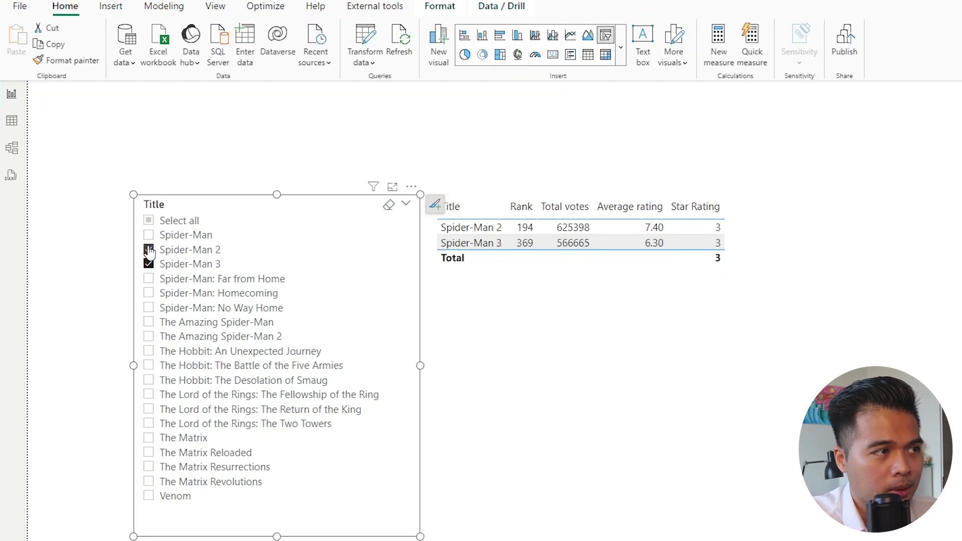
left_click(148, 250)
left_click(148, 264)
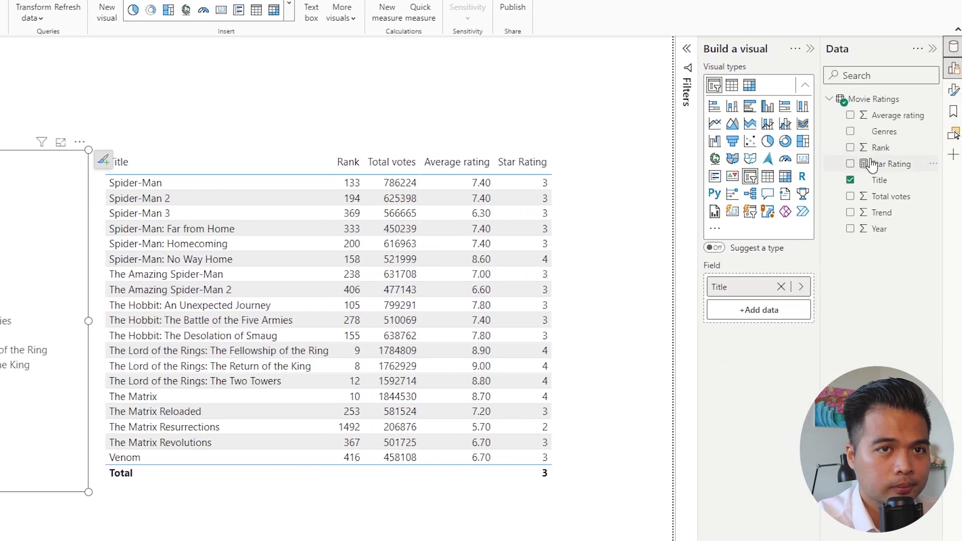
left_click(881, 164)
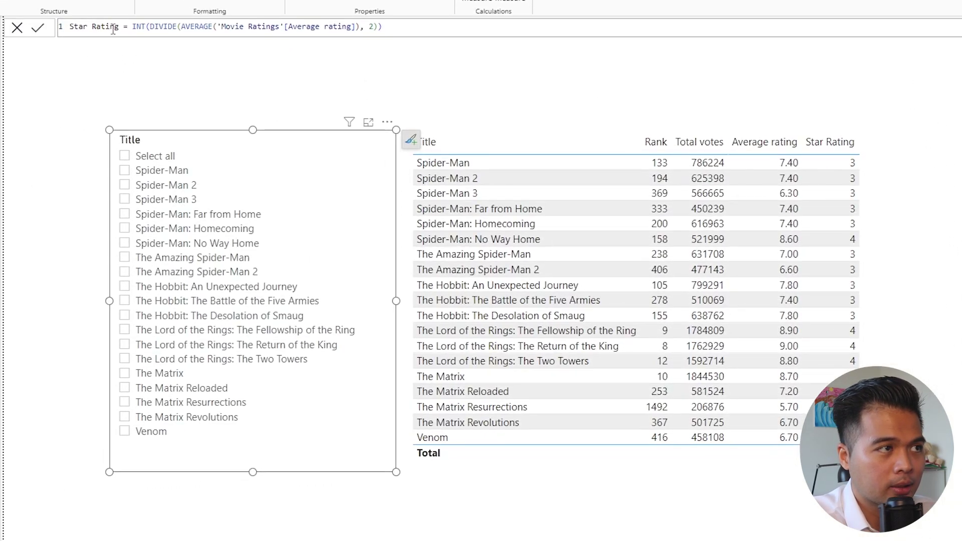
Step: Rewrite Star Rating with VAR _stars = INT(...) and VAR _blank = 5 - _stars
left_click(133, 25)
key("shift+Return")
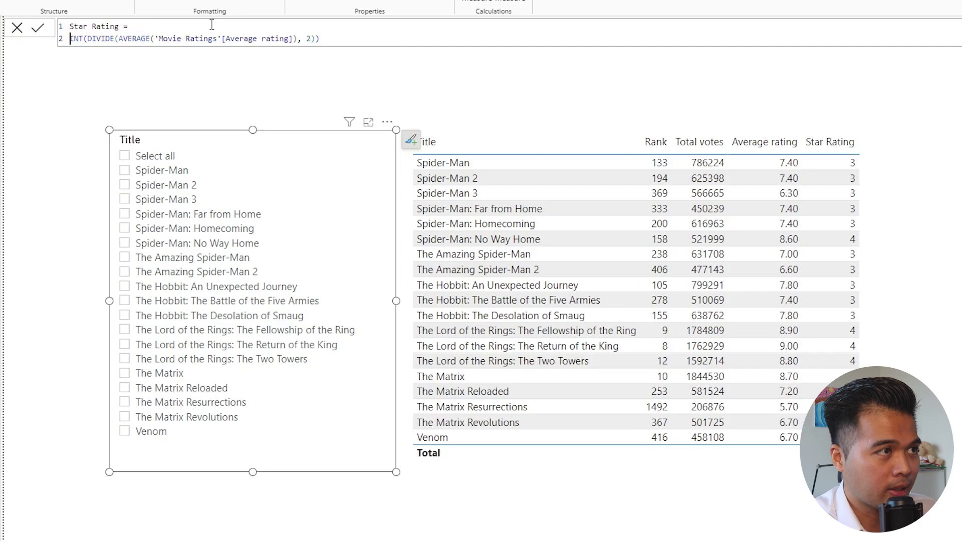
type("VAR _st")
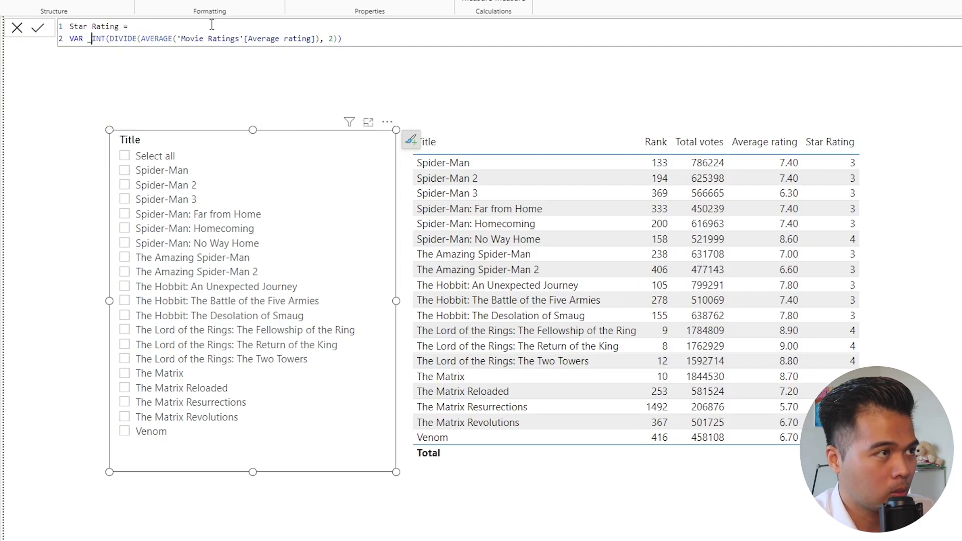
type("ars =")
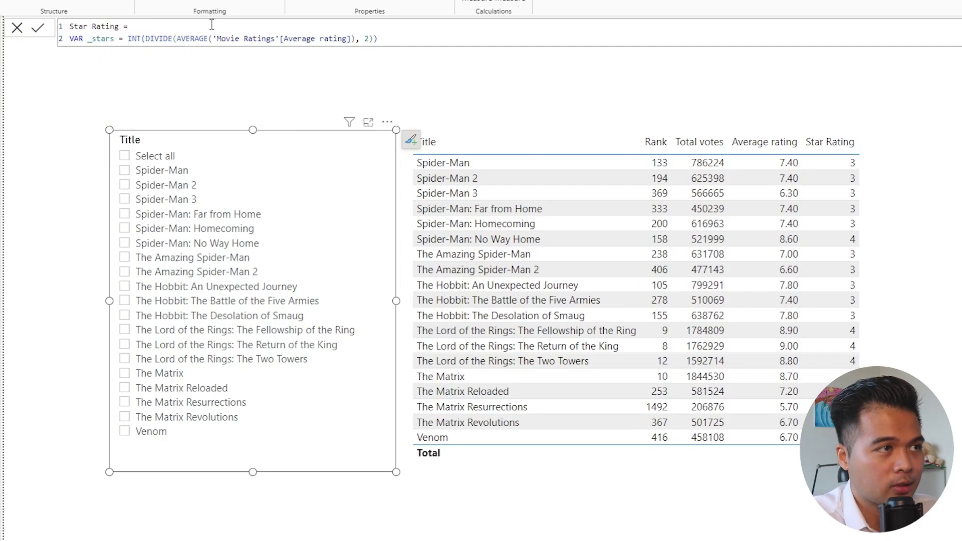
left_click(388, 41)
key("shift+Return")
type("VAR")
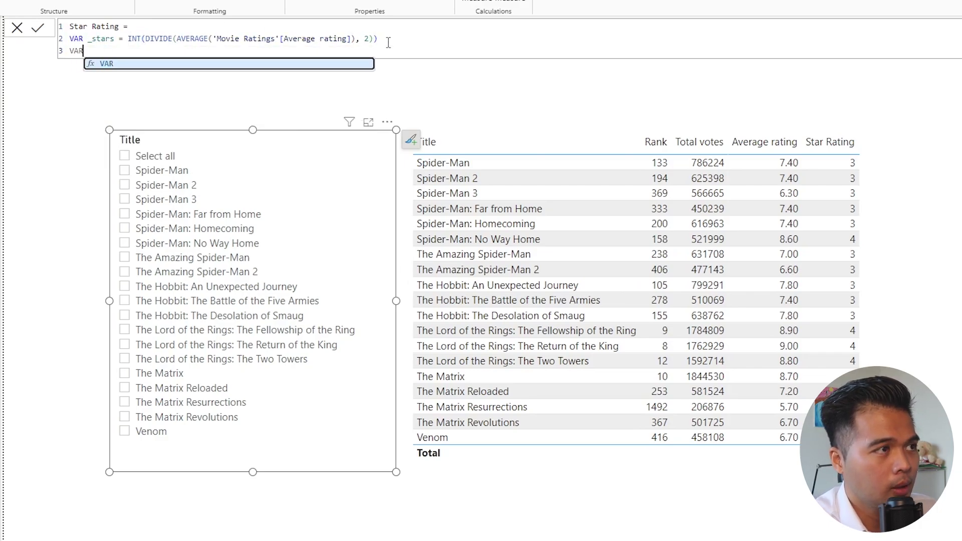
type(" _blank = ")
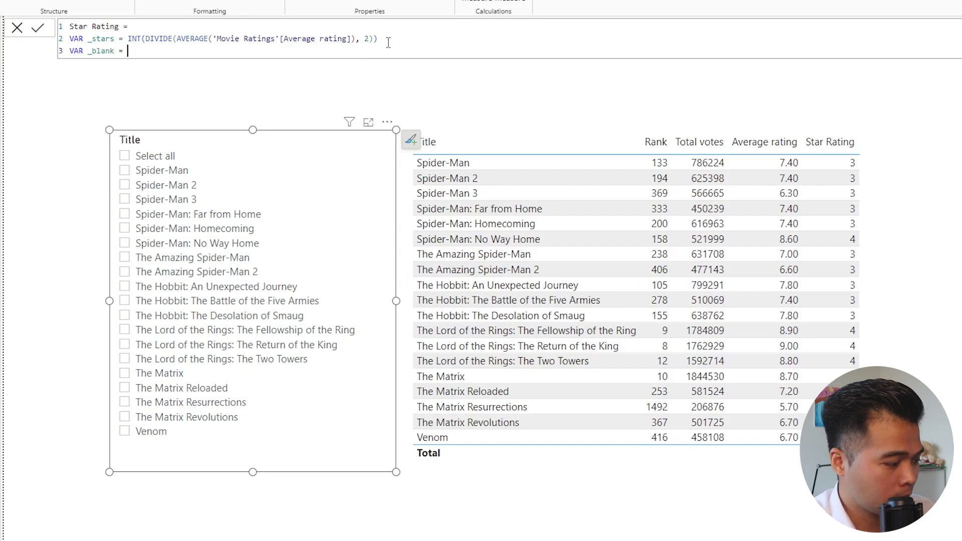
type("5 -")
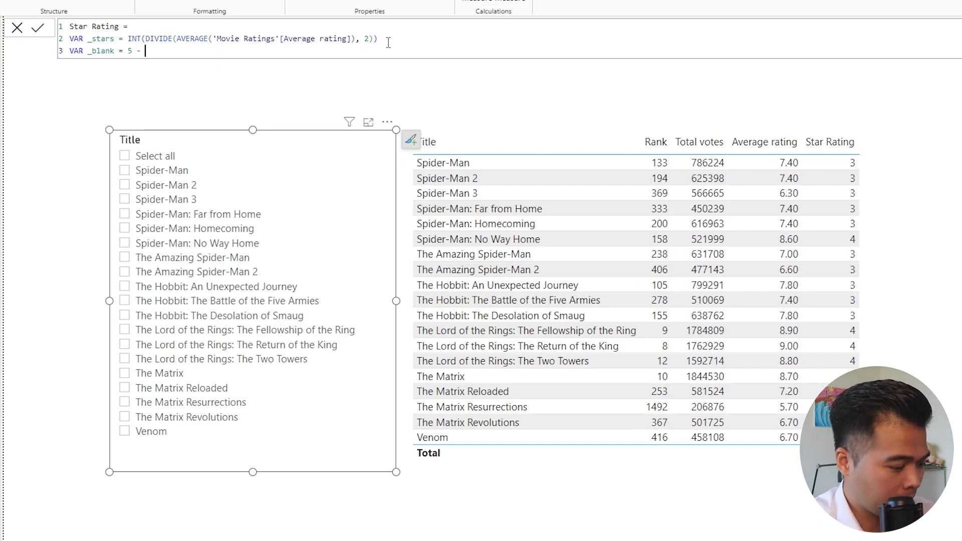
type("_stars")
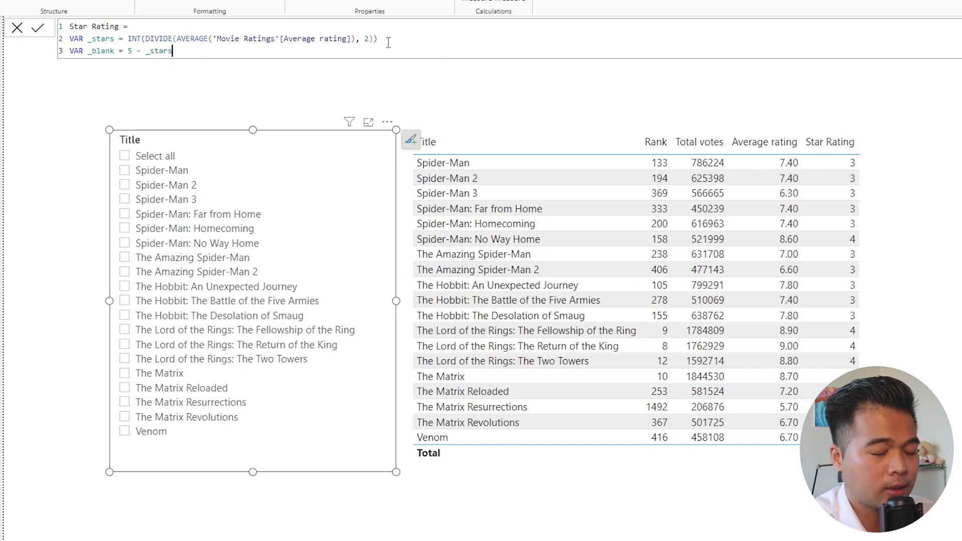
Step: Add a RETURN line, fixing the RETUNR typo, and start the returned expression's line
key("shift+Return")
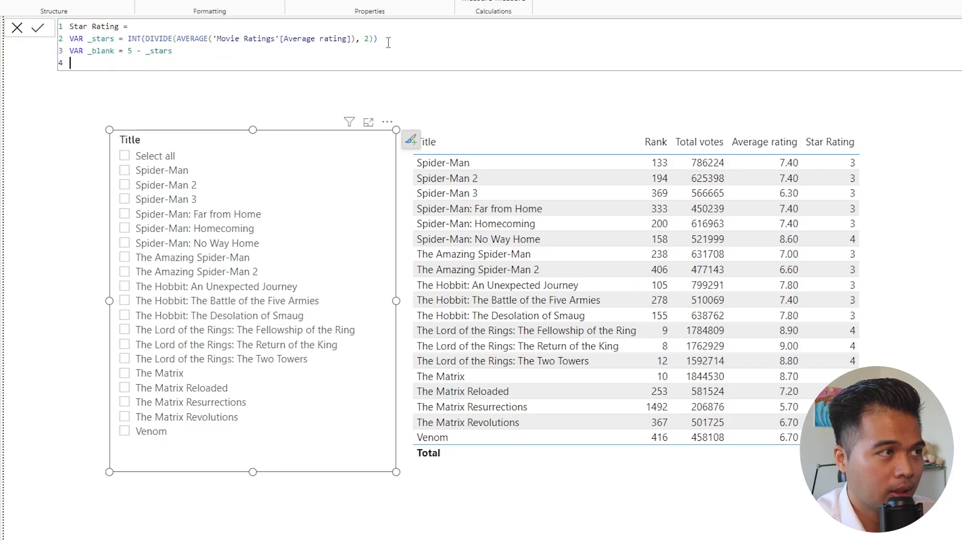
type("RETUNR")
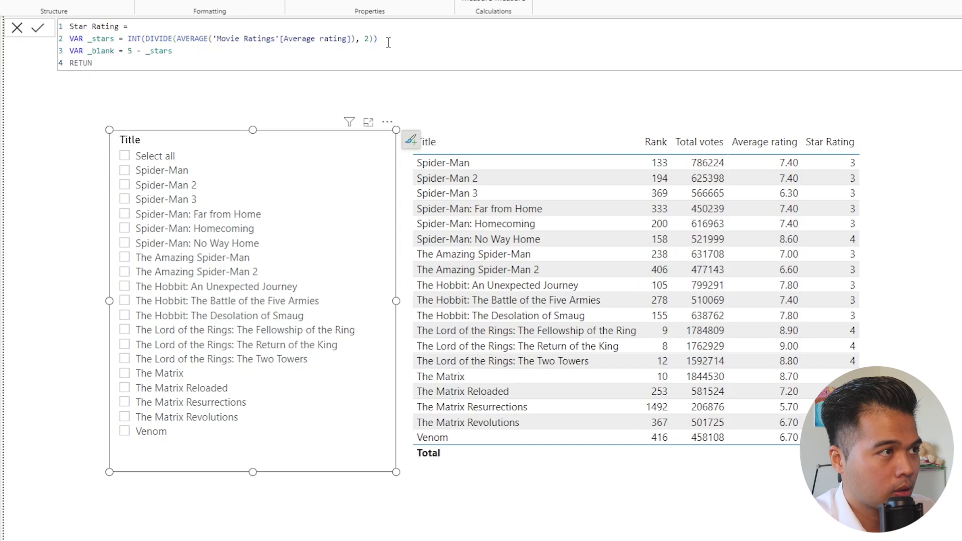
key("BackSpace")
key("BackSpace")
type("RN")
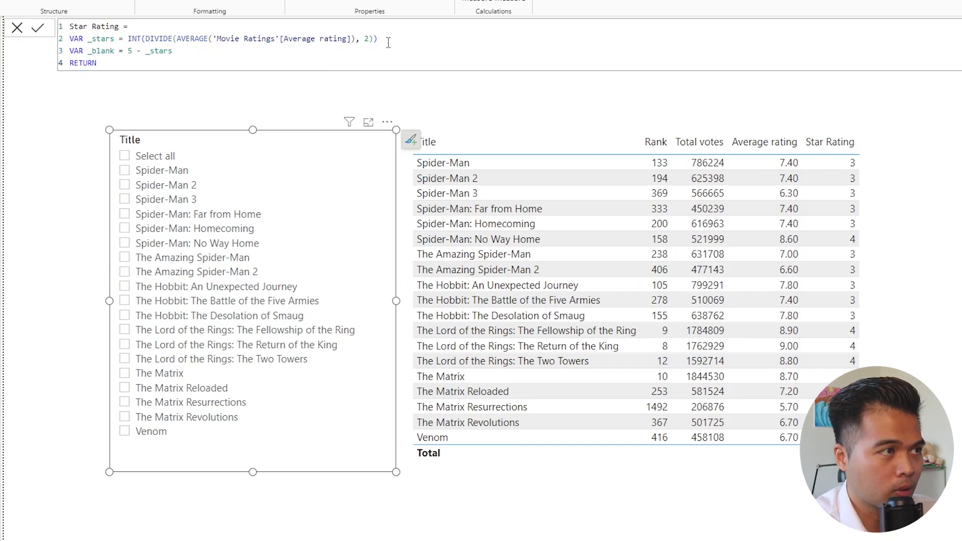
key("shift+Return")
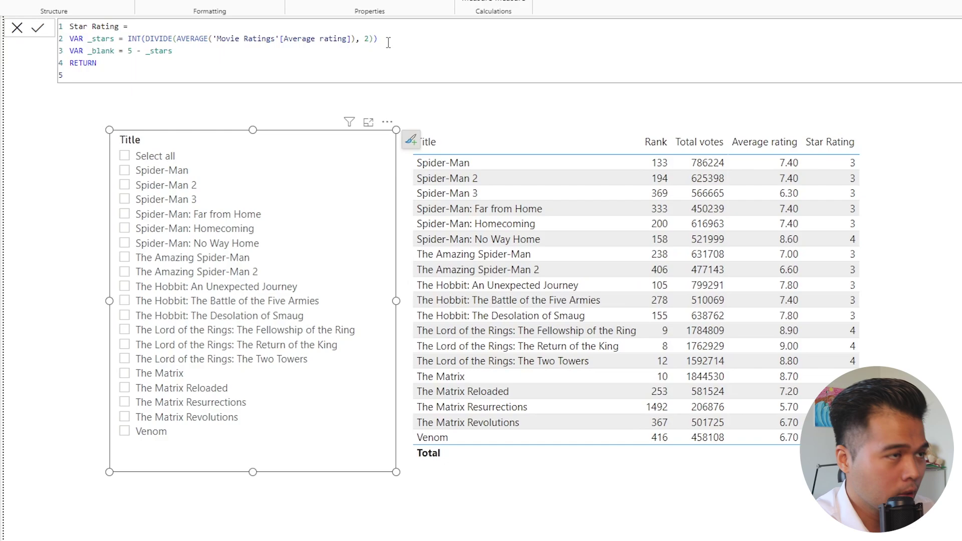
Step: Return REPT("x", _stars) & REPT("y", _blank) so the table shows strings like xxxyy
type("REPT(")
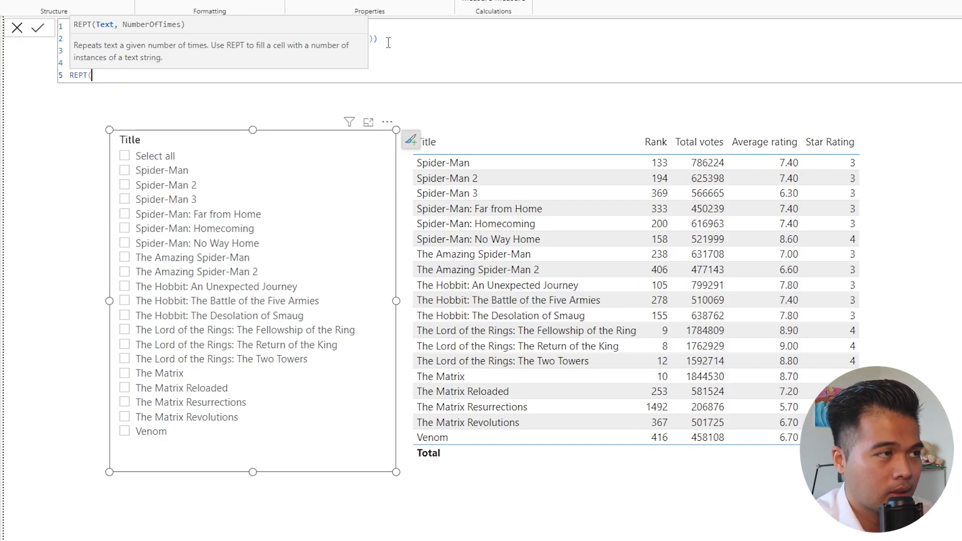
type("\"x\", ")
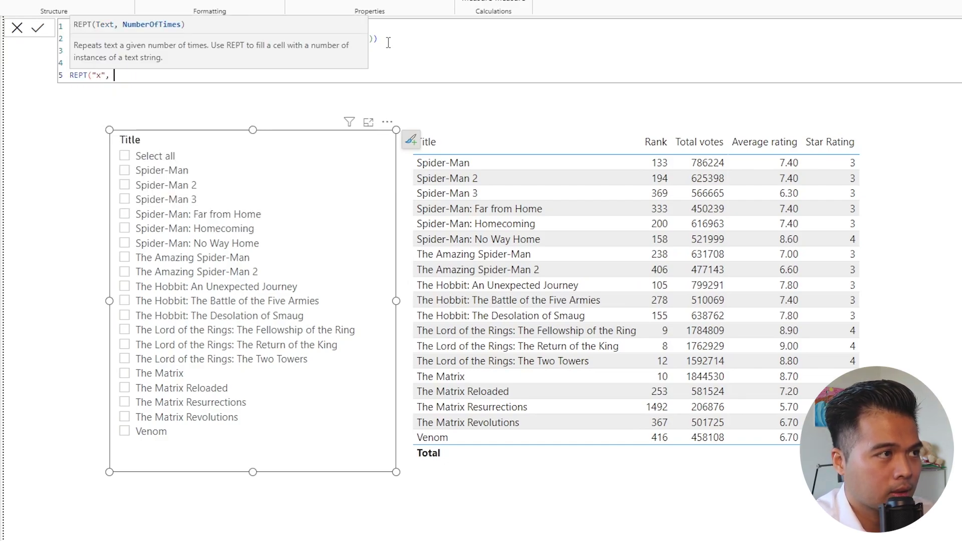
type("_stars")
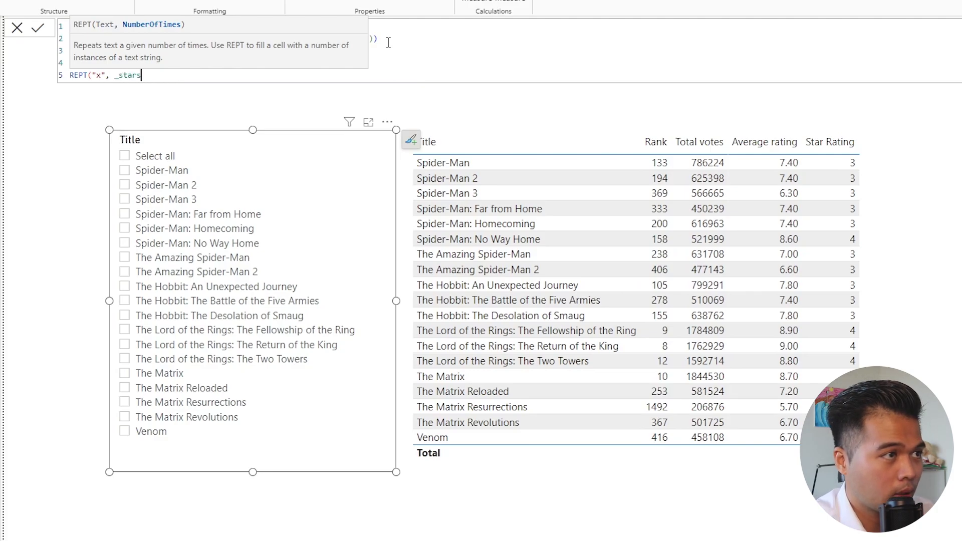
type(") ")
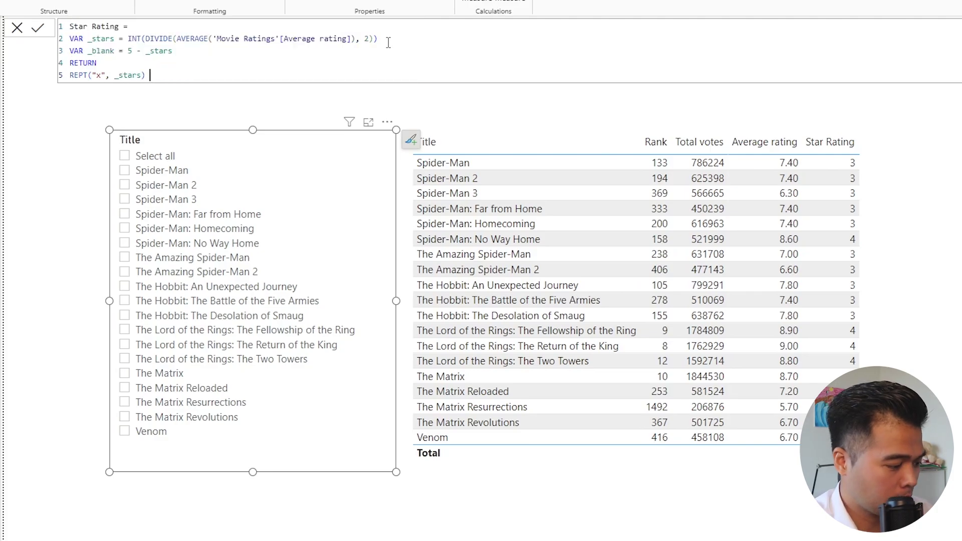
type("& REP")
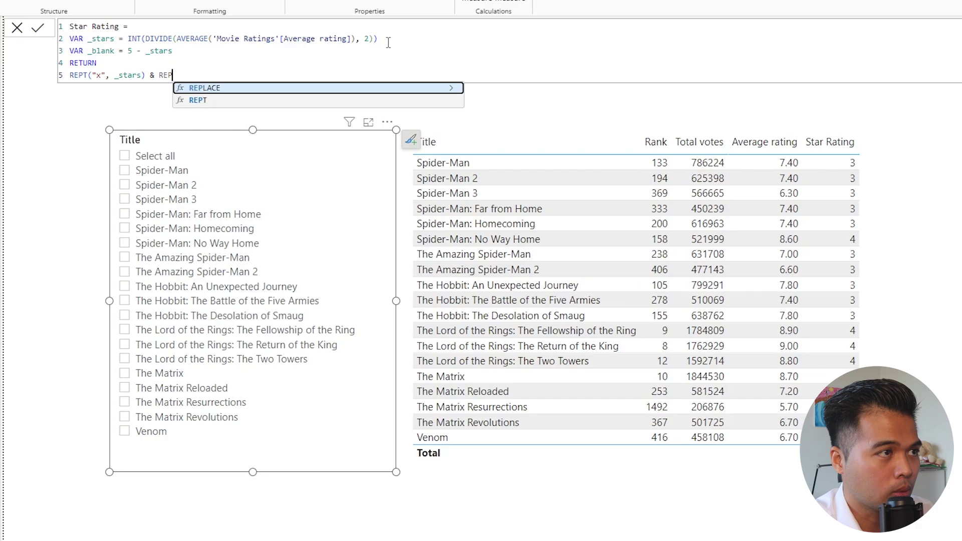
type("T(\"")
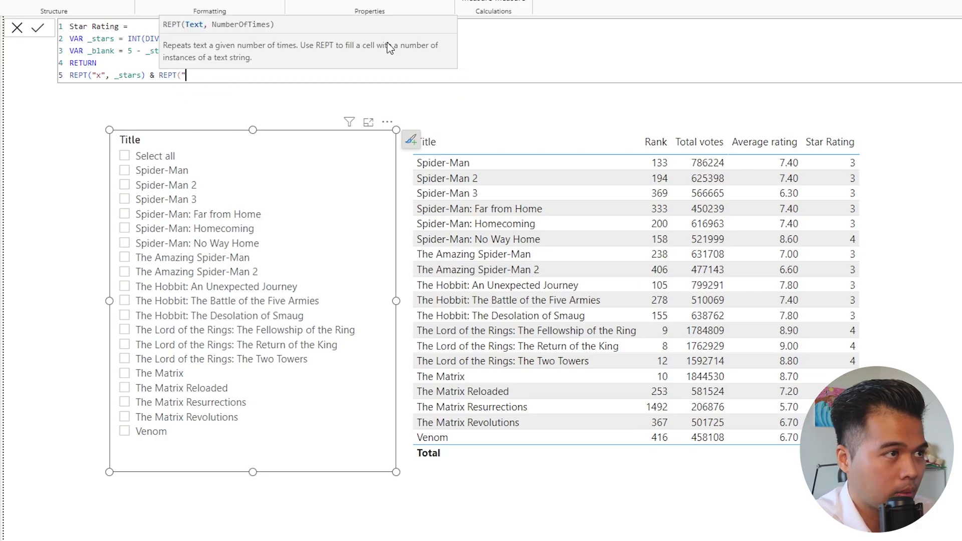
type("y\", ")
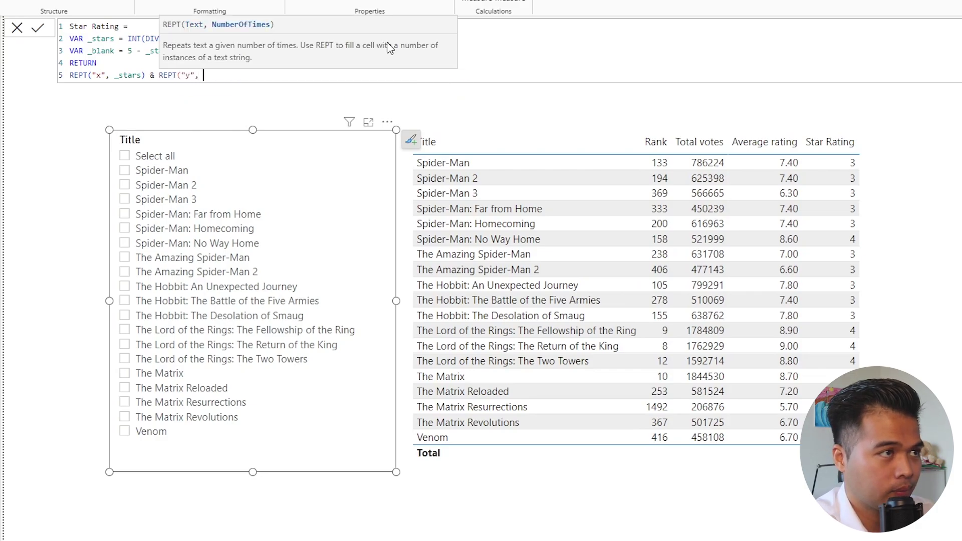
type("_blank)")
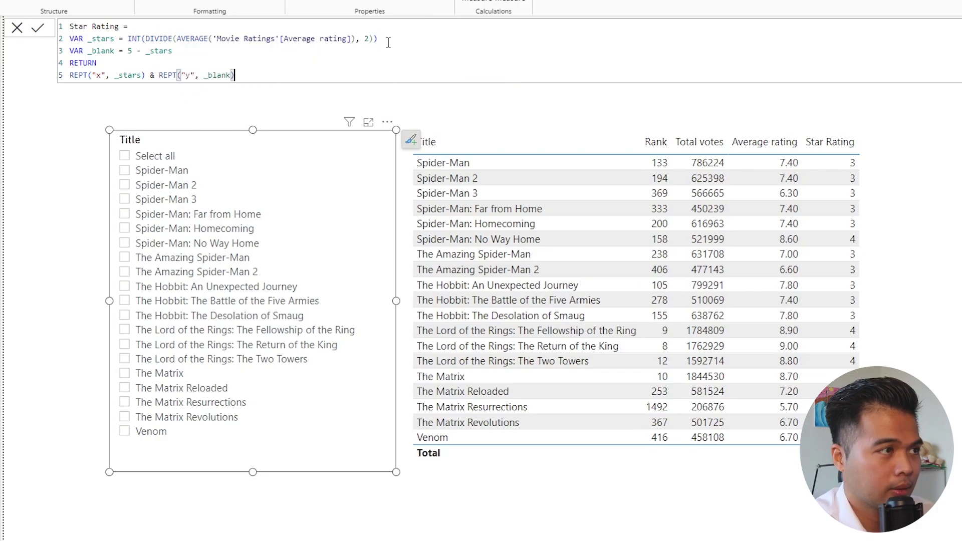
key("Return")
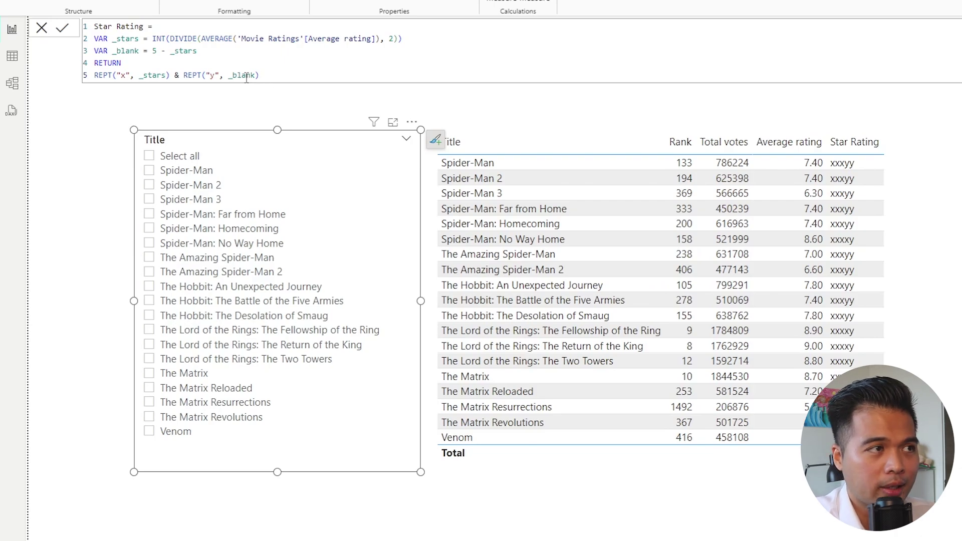
Step: Replace the "x" in the first REPT with UNICHAR(9733) so filled stars appear
left_click(131, 74)
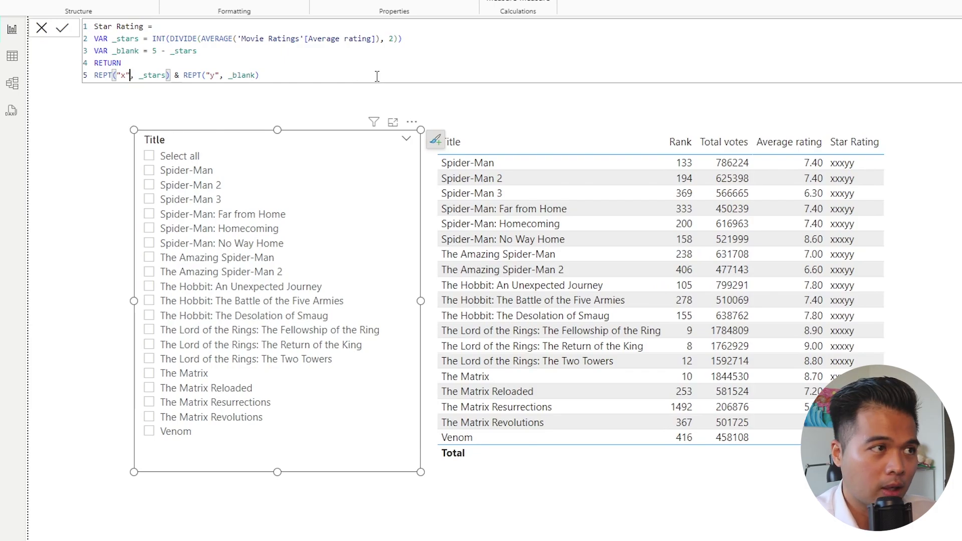
key("BackSpace")
key("BackSpace")
key("BackSpace")
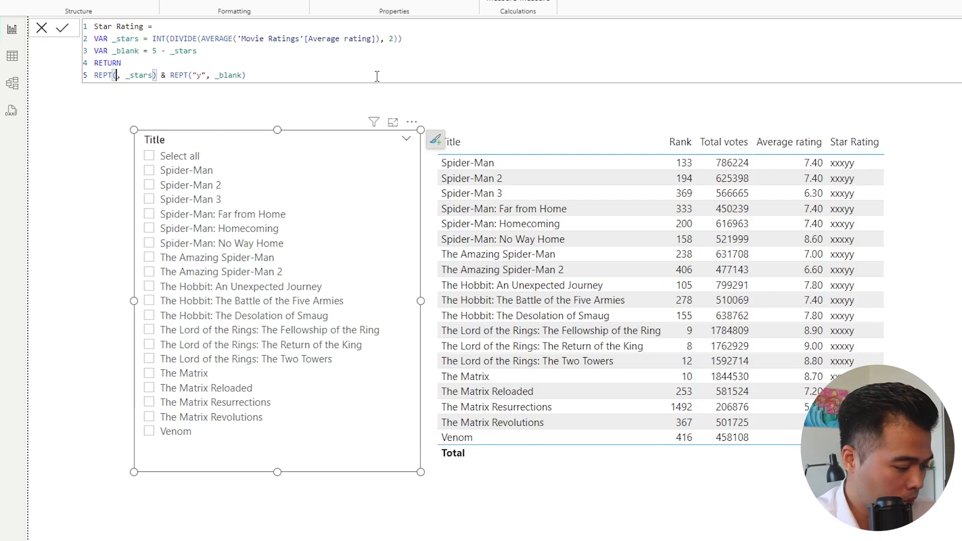
key("super+period")
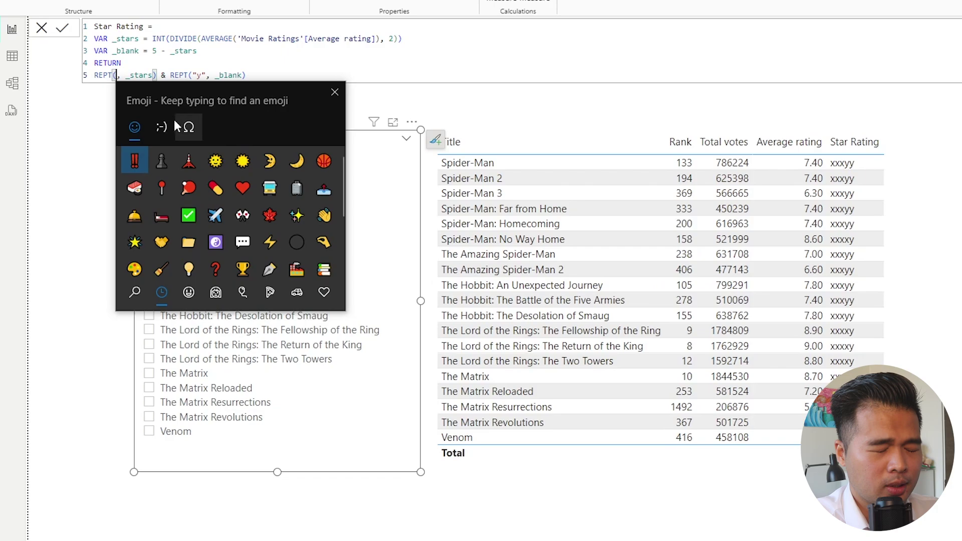
left_click(162, 128)
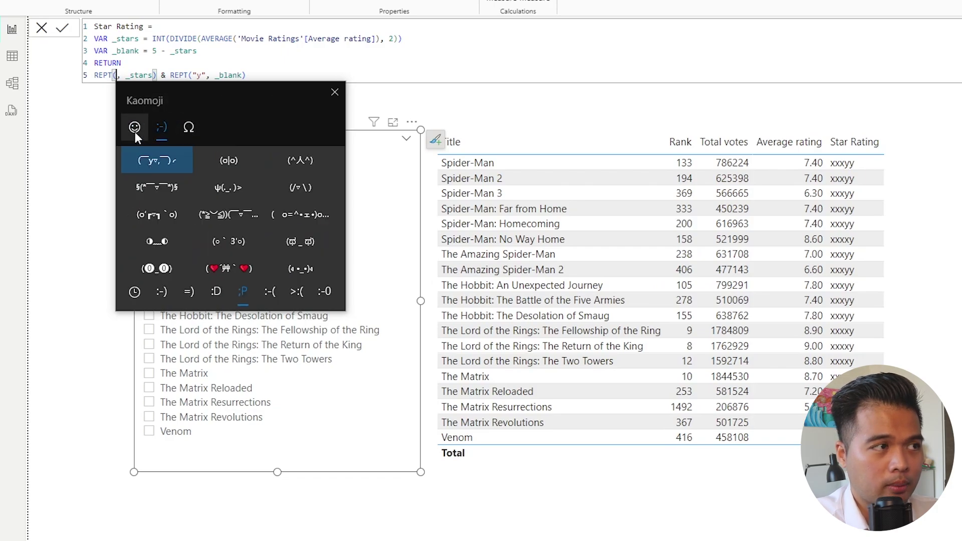
left_click(135, 128)
left_click(188, 128)
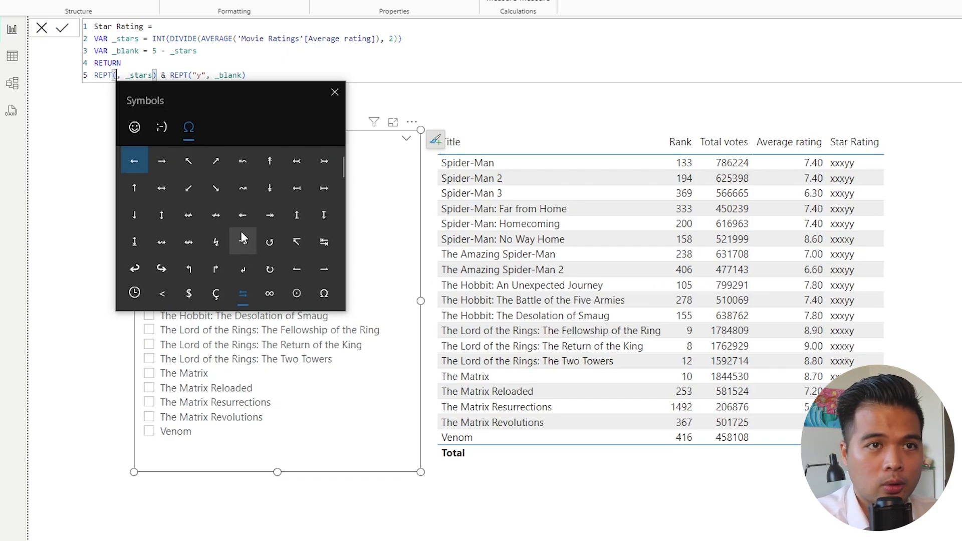
left_click(117, 79)
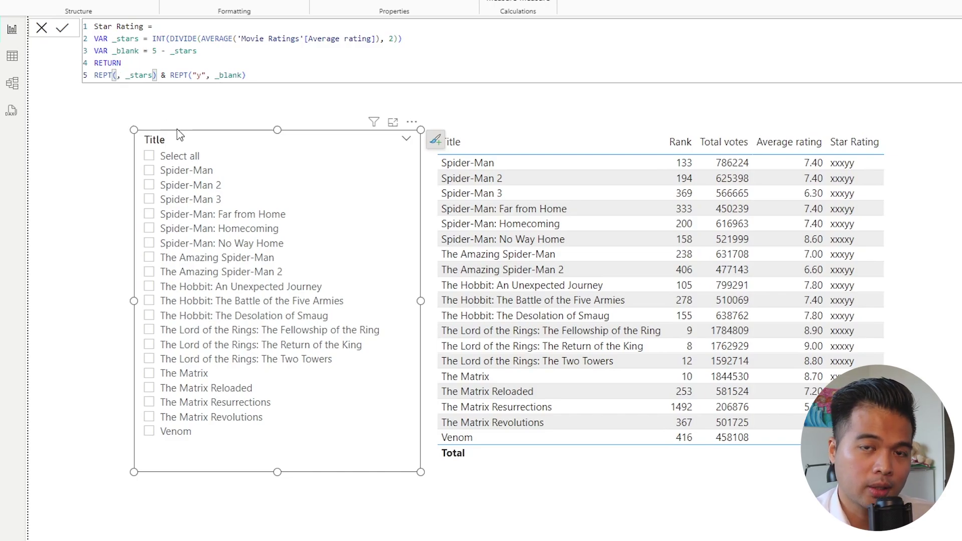
type("UNICHA")
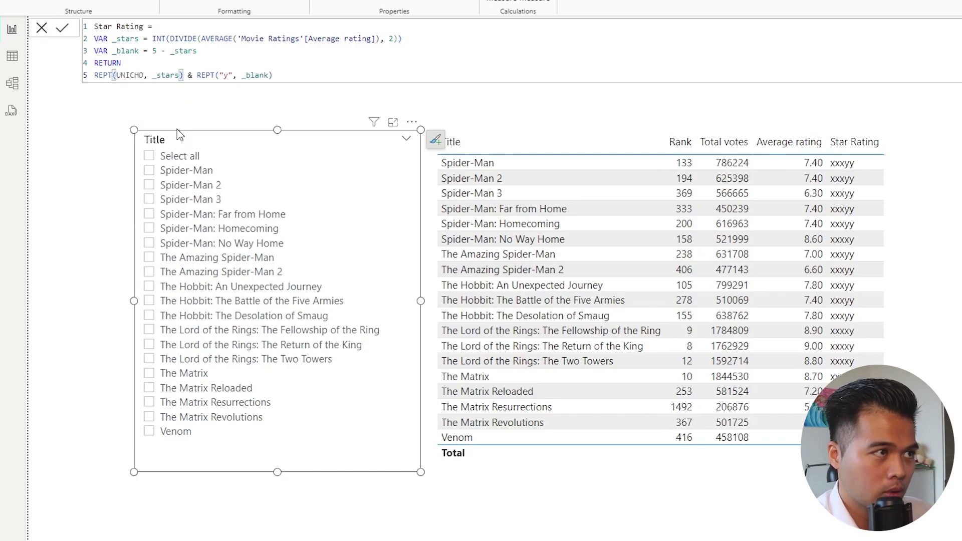
type("R)")
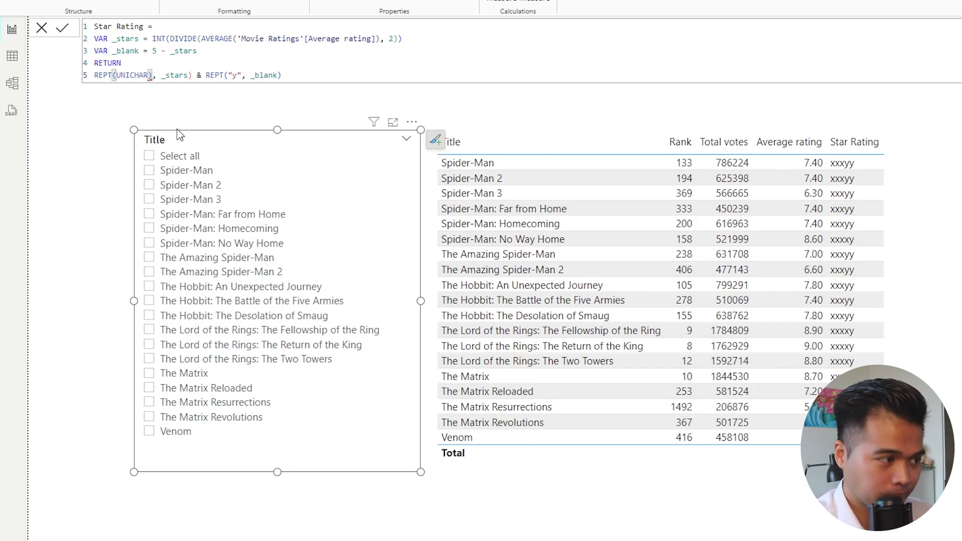
type("(")
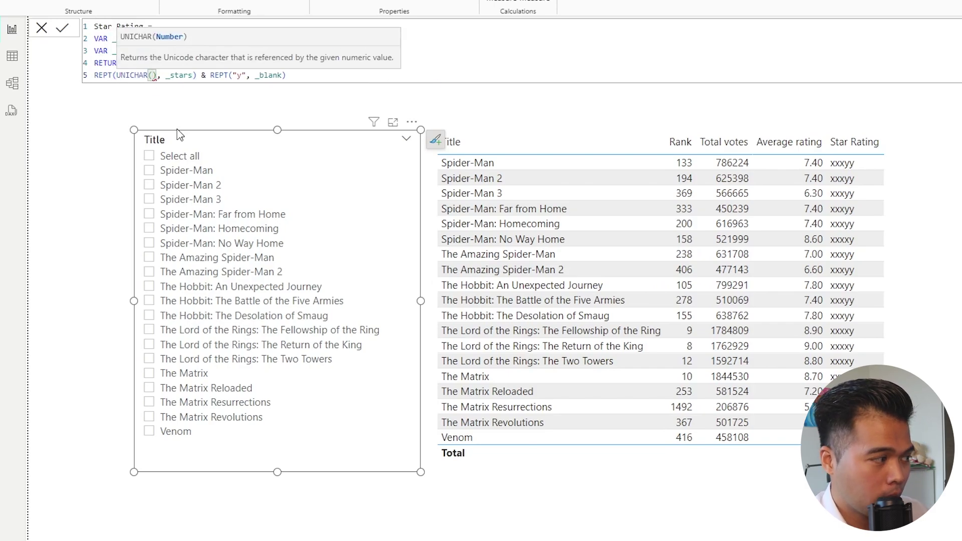
type("9733")
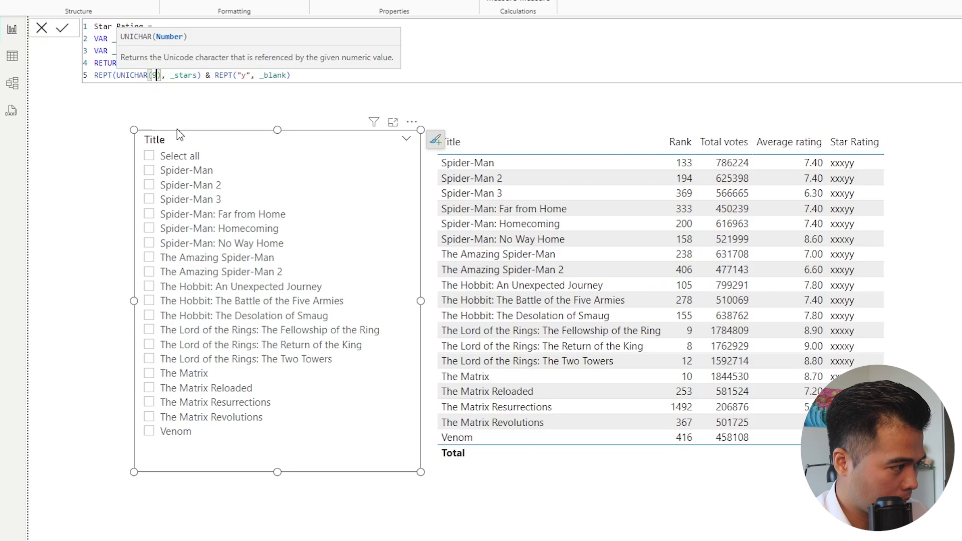
left_click(237, 75)
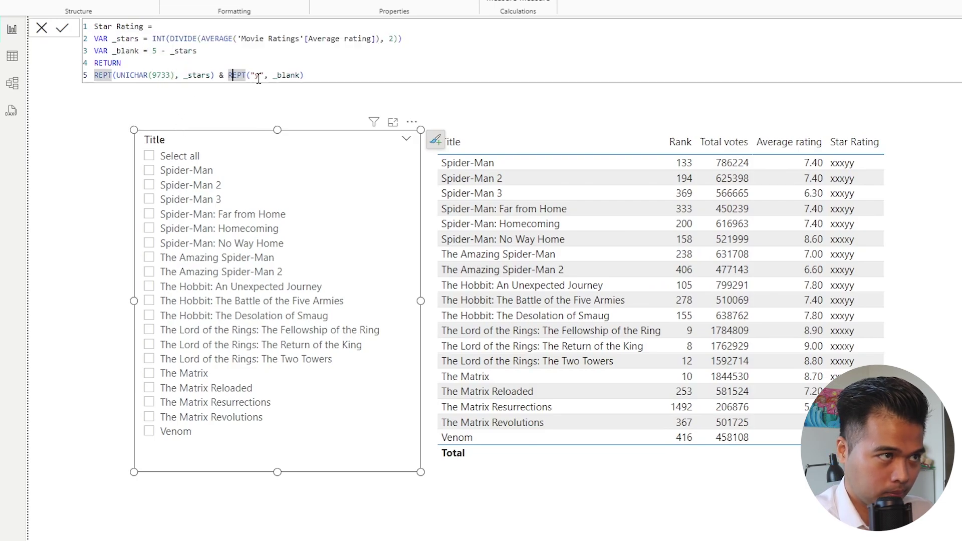
key("Return")
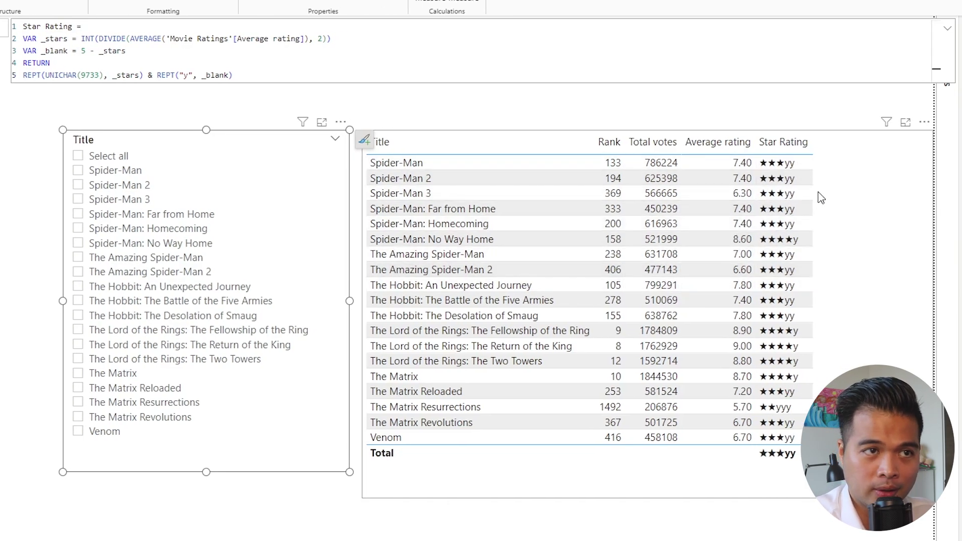
Step: Replace the "y" in the second REPT with UNICHAR(9734) for hollow stars
left_click_drag(193, 70, 180, 75)
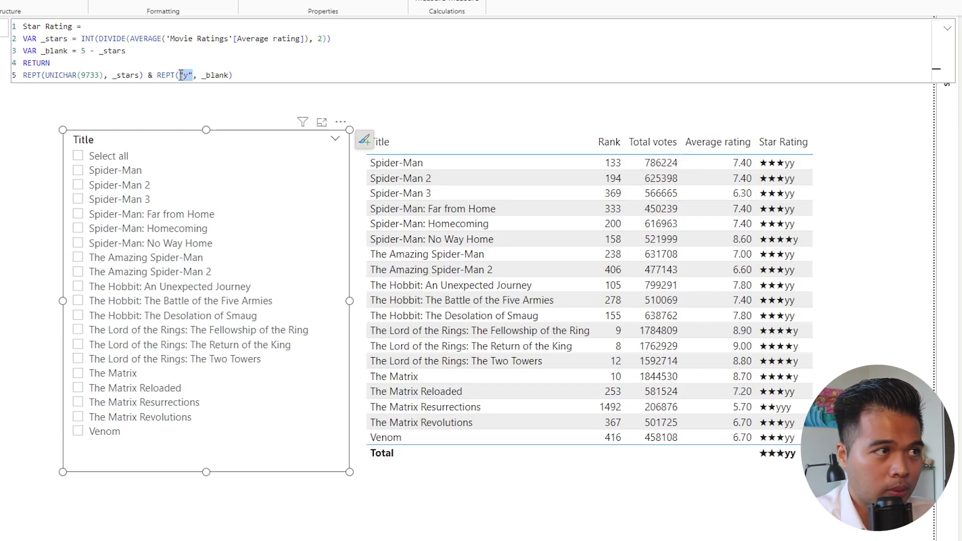
key("BackSpace")
type("UN")
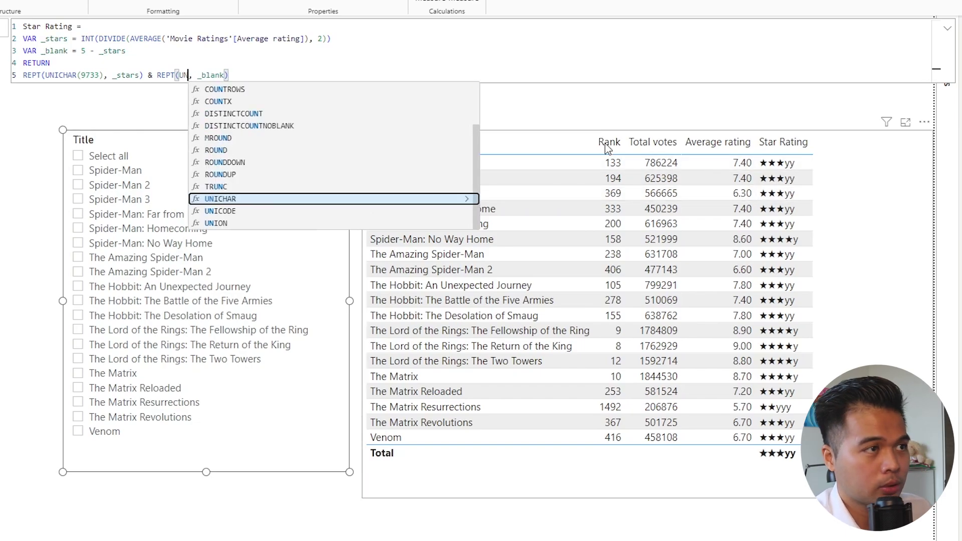
type("ICHAR(")
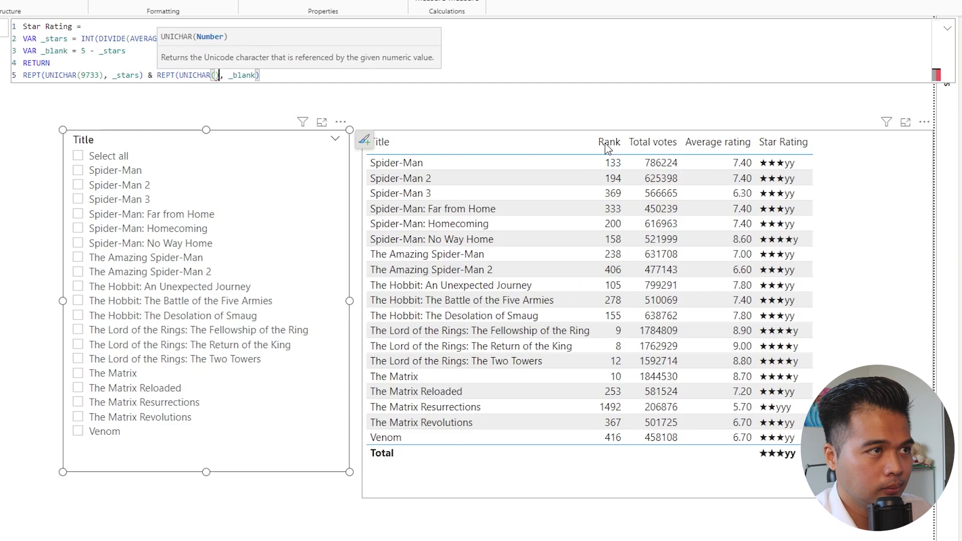
type("973")
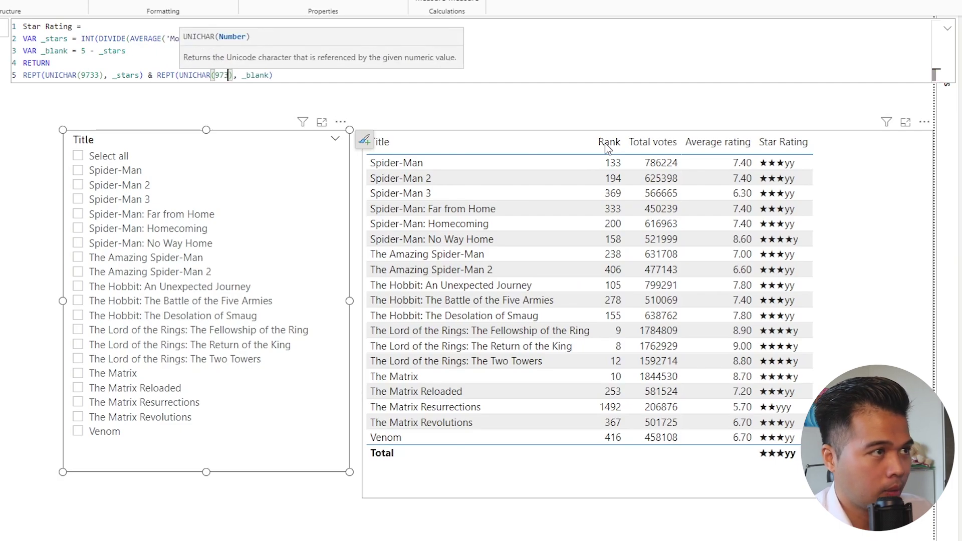
type("4")
key("Return")
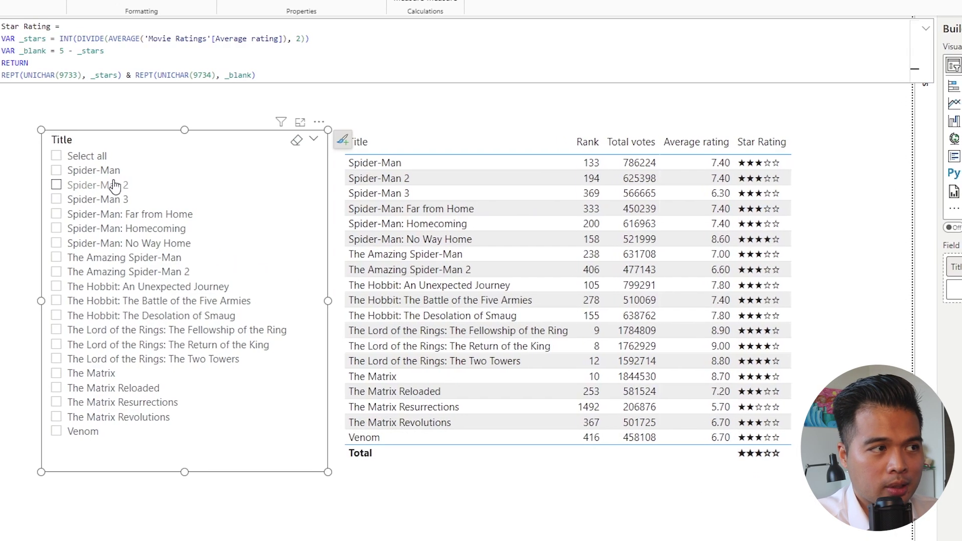
Step: In the Title slicer, tick Spider-Man, Spider-Man 2, Spider-Man 3, Far from Home, Homecoming and No Way Home
left_click(119, 171)
left_click(116, 185)
left_click(112, 200)
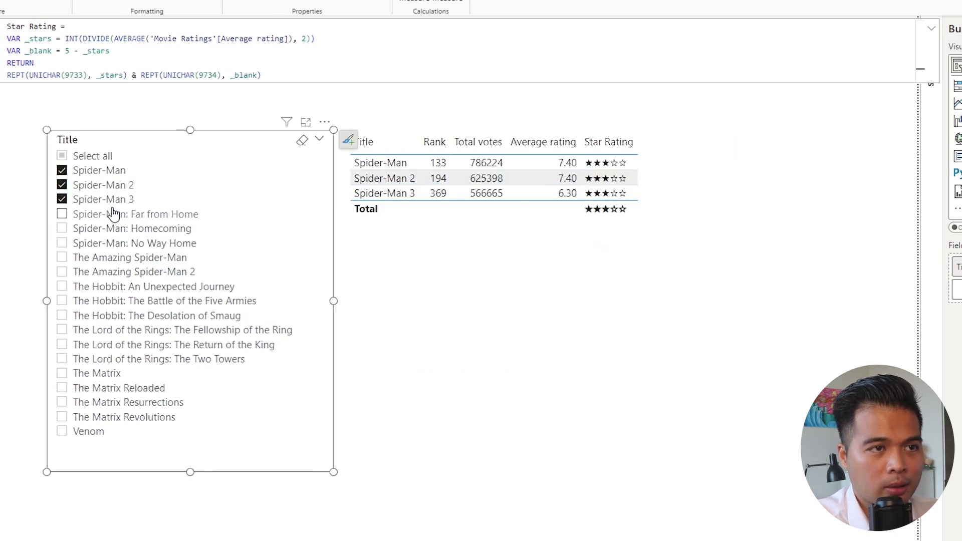
left_click(112, 214)
left_click(114, 217)
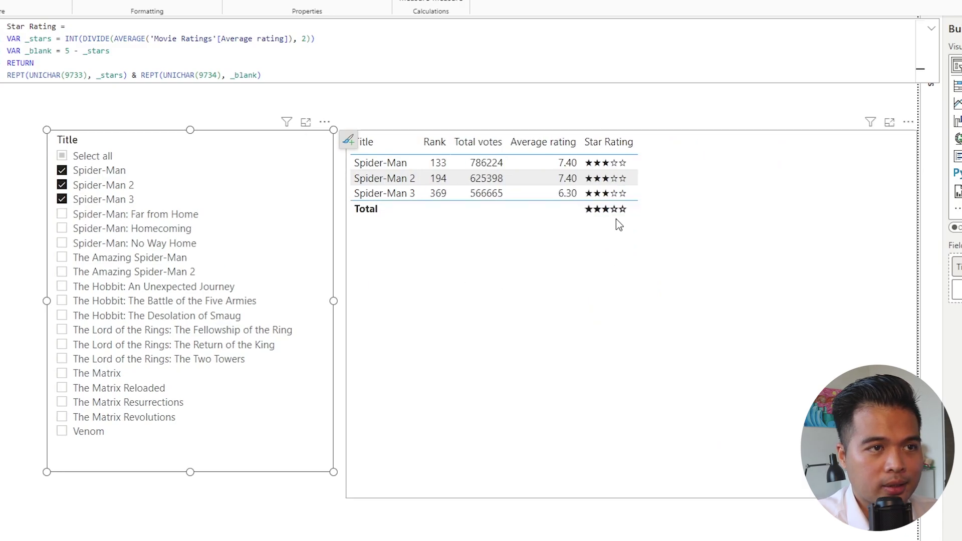
left_click(80, 216)
left_click(98, 229)
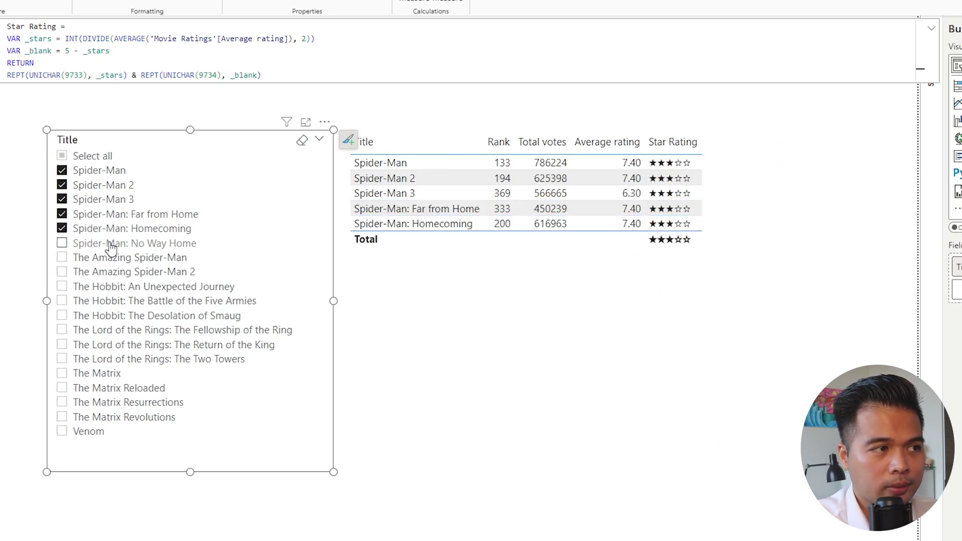
left_click(107, 244)
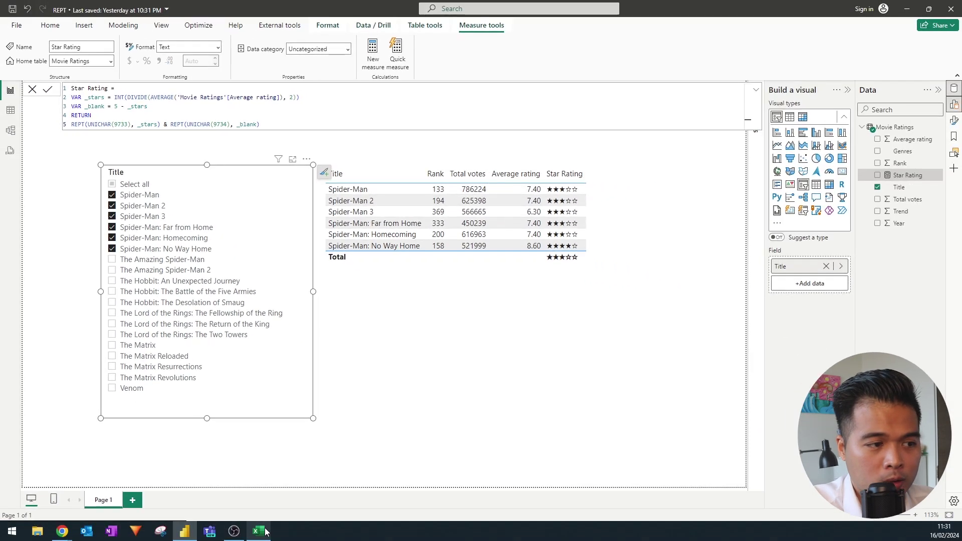
Step: Switch to the Excel workbook and auto-fit column A to the longest movie title
left_click(260, 531)
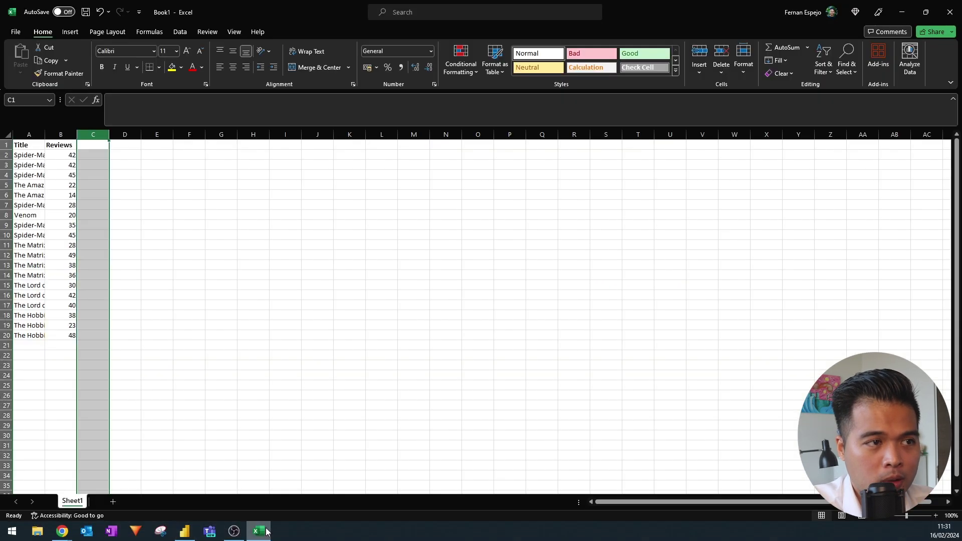
left_click(36, 184)
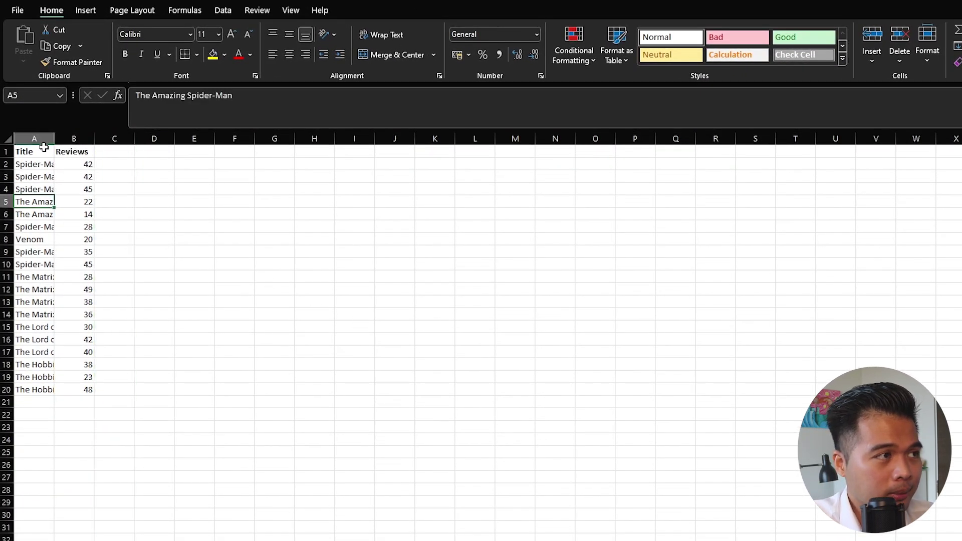
left_click(43, 139)
double_click(54, 139)
Step: Check the full titles and look over the review counts in column B
left_click(89, 227)
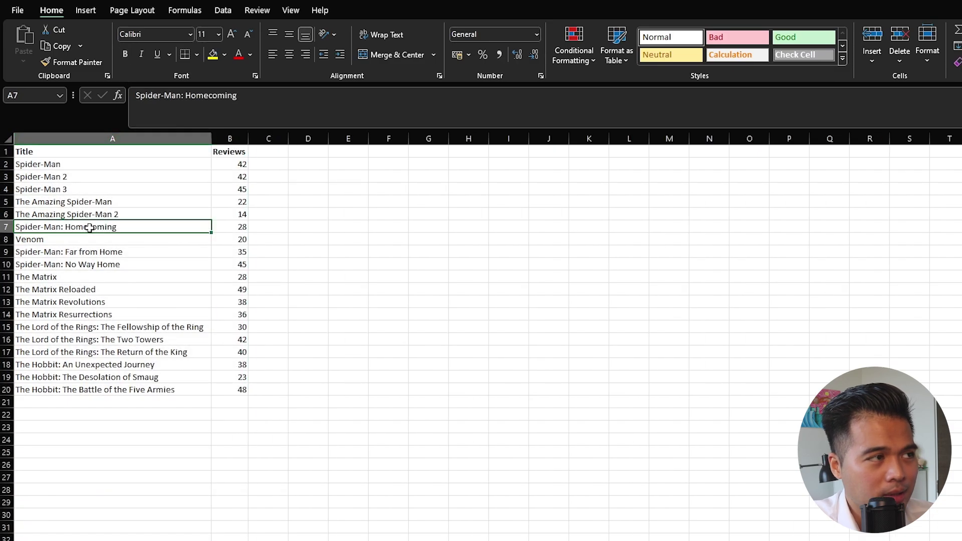
left_click(143, 166)
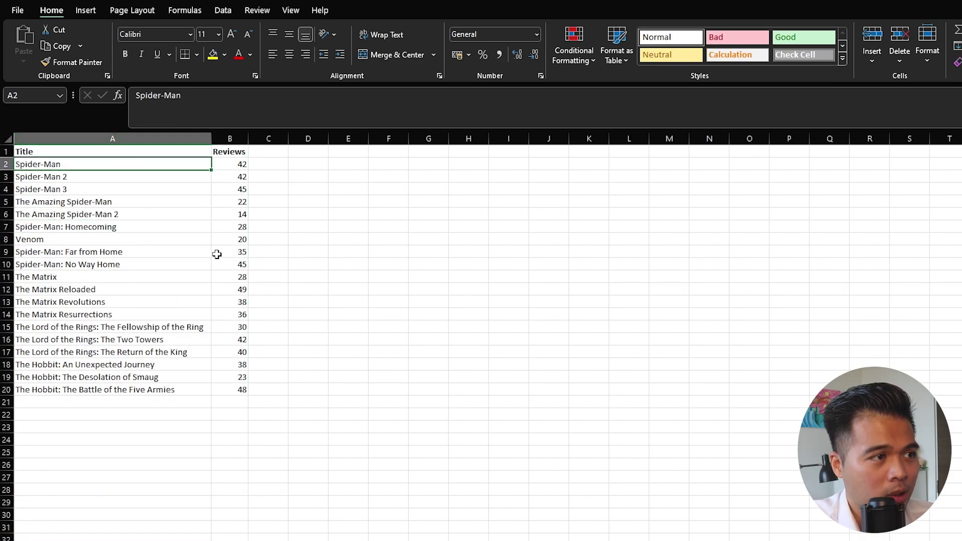
left_click_drag(243, 365, 244, 391)
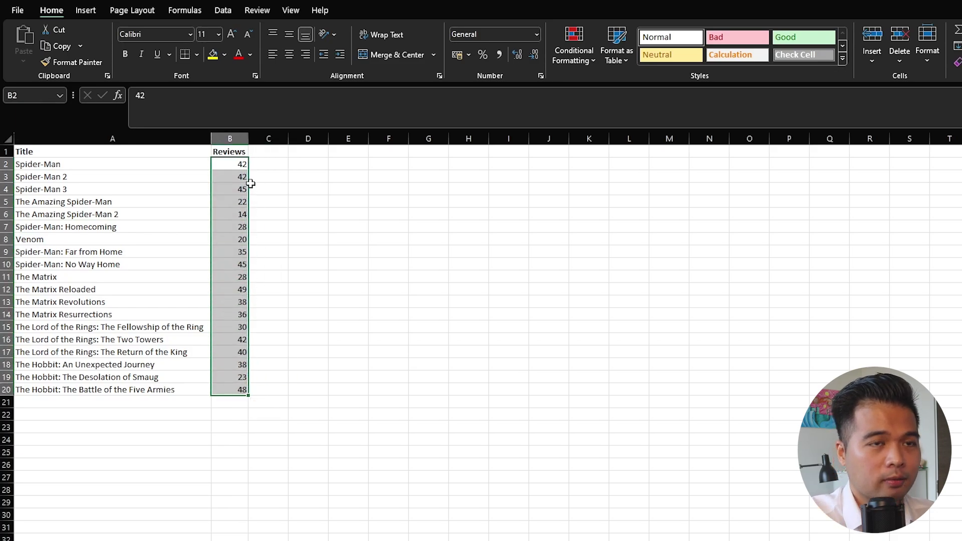
left_click(315, 290)
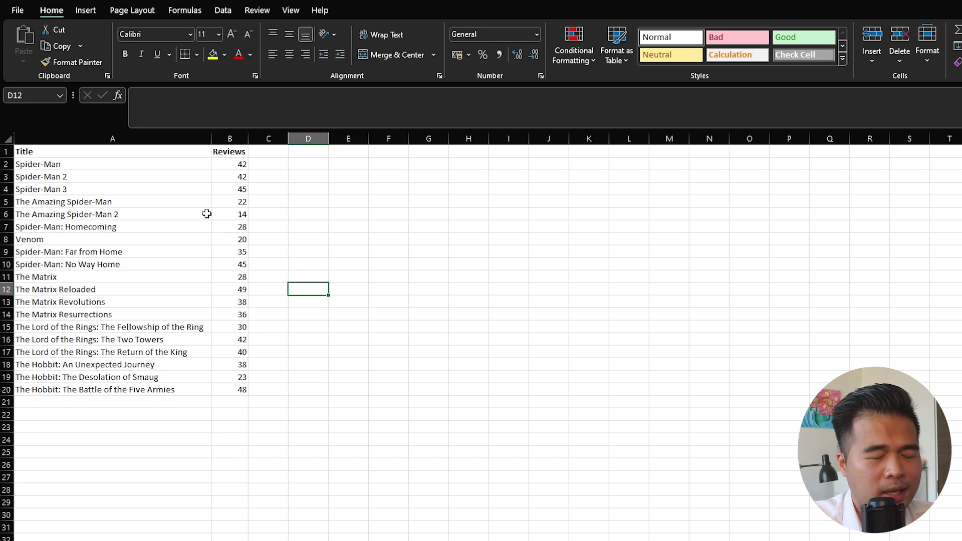
Step: Enter =REPT("|", B2) in C2 and fill it down through C20
left_click(281, 163)
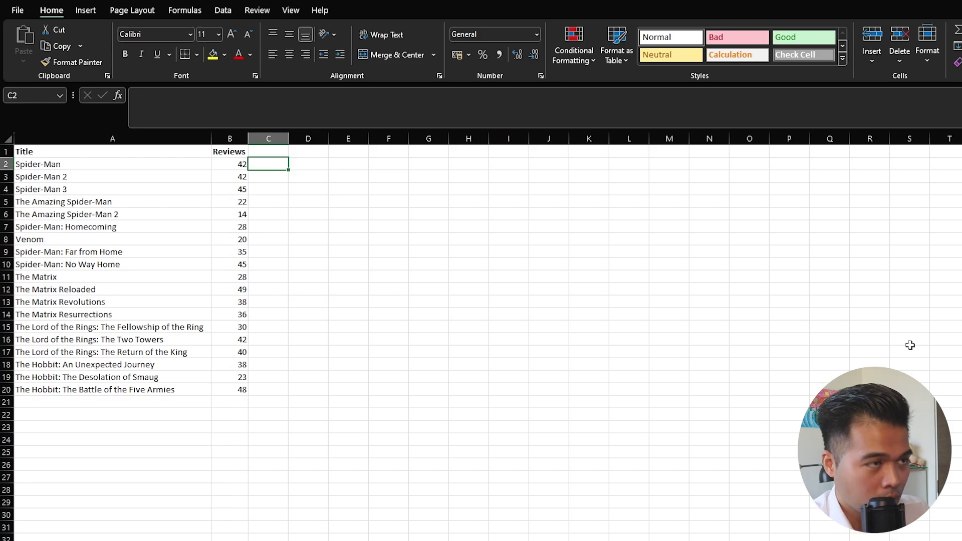
type("=")
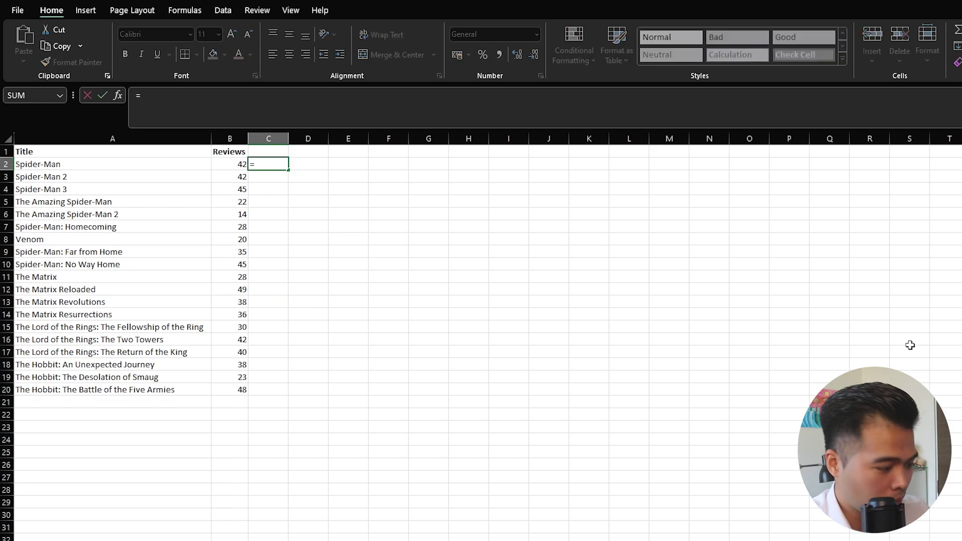
type("REPT(")
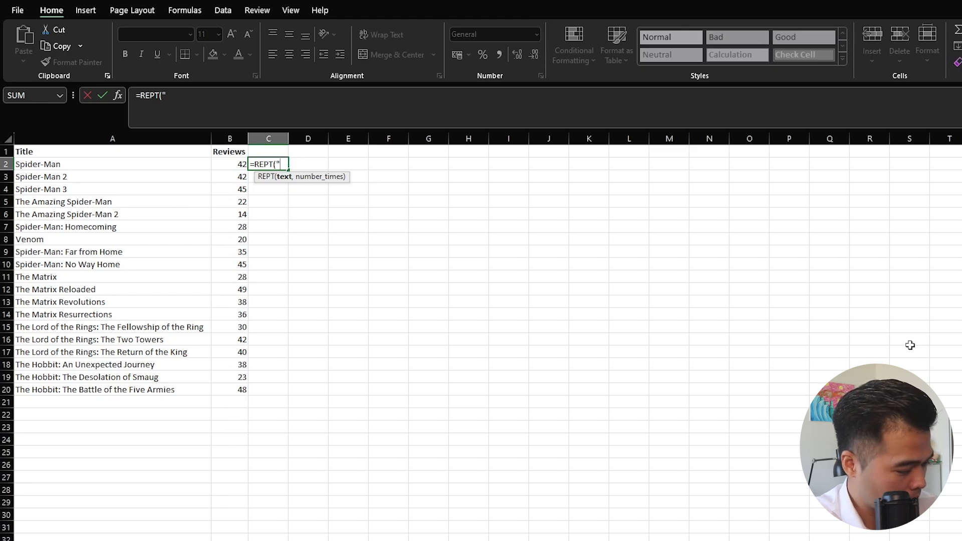
type("\"|\",")
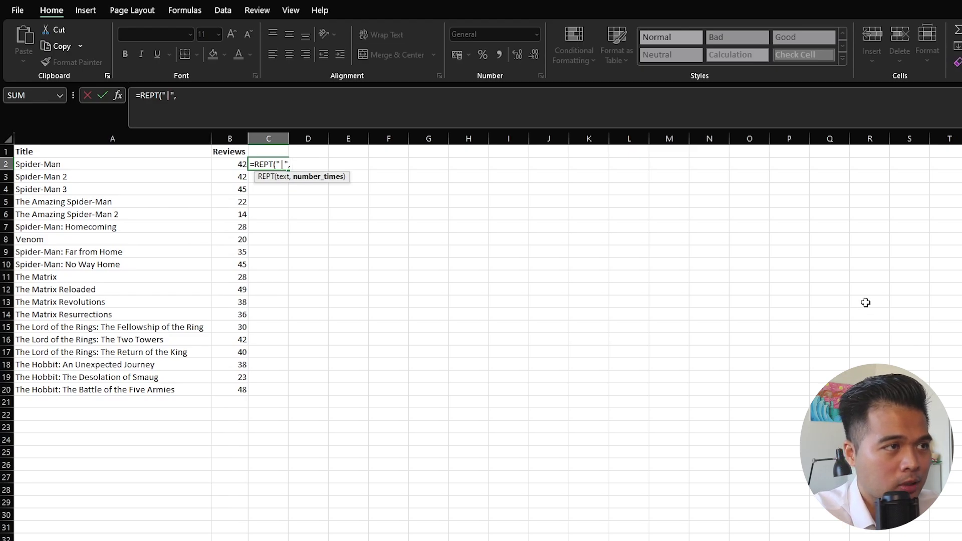
left_click(235, 164)
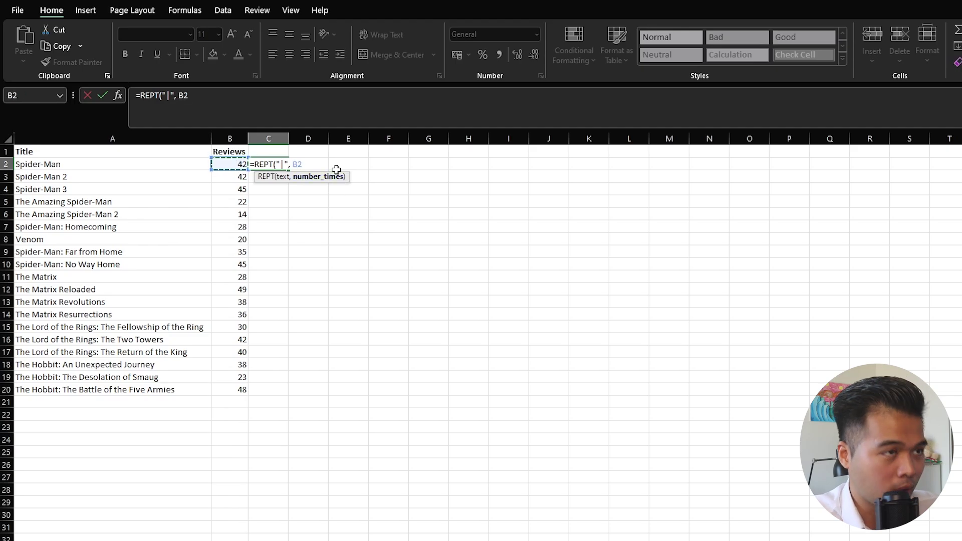
type(")")
key("Return")
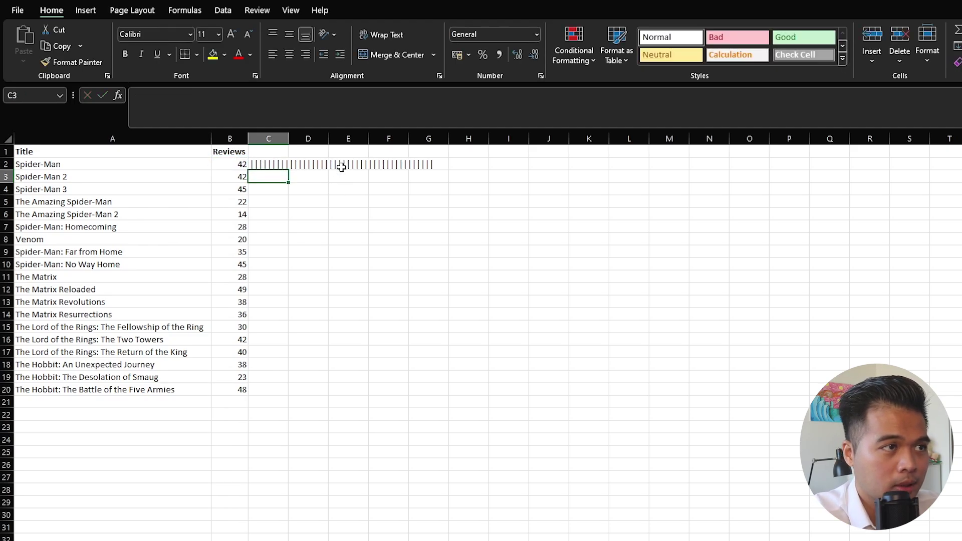
left_click(270, 167)
double_click(288, 171)
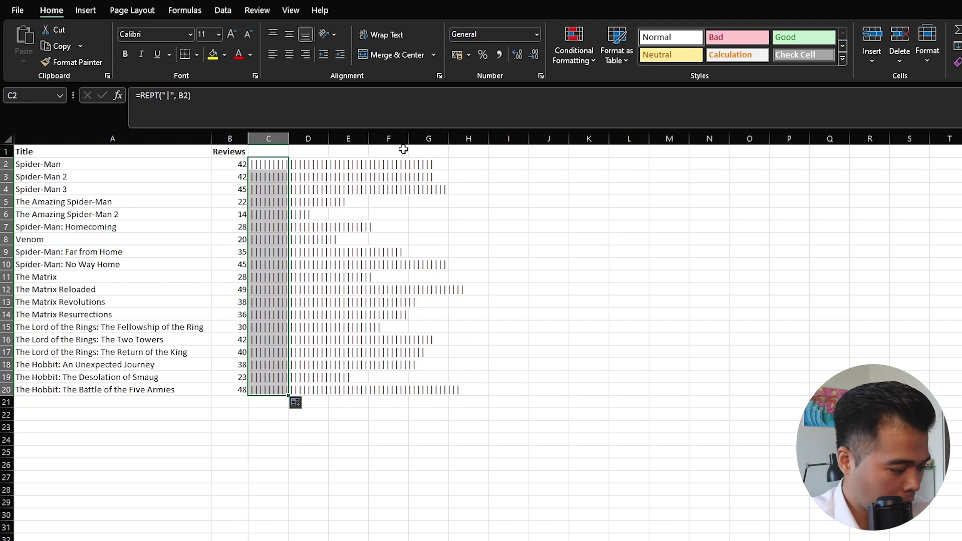
Step: Make the C2:C20 bars bold and set their font to Stencil
key("ctrl+b")
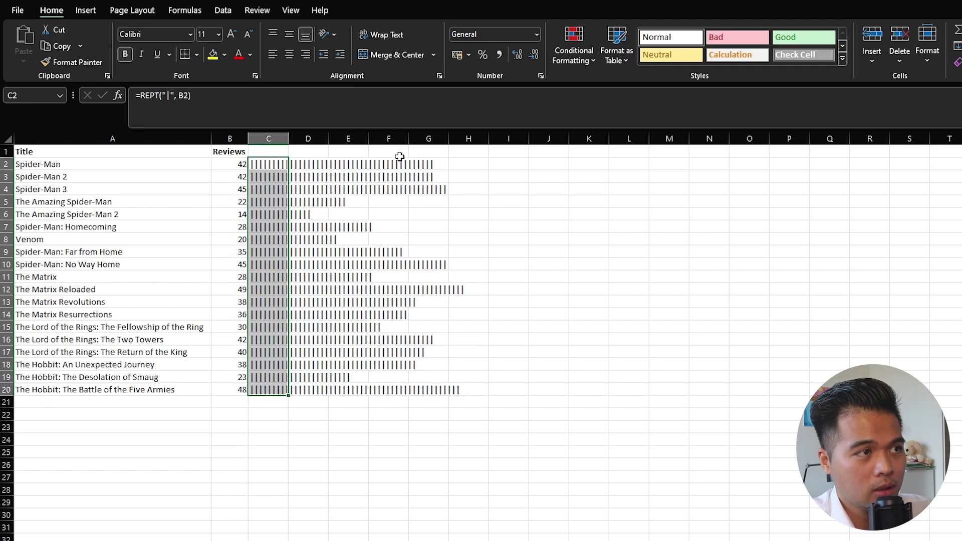
left_click(189, 34)
type("Stencil")
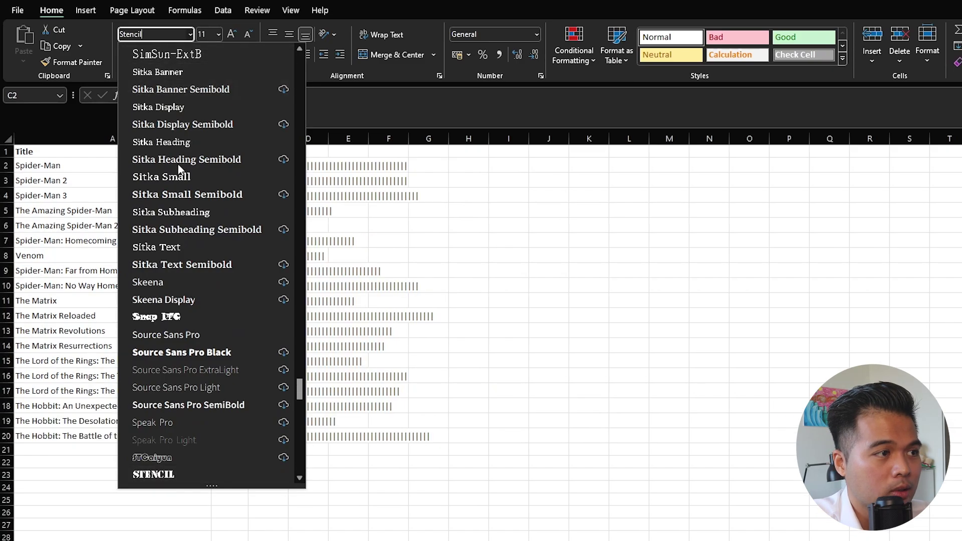
scroll(216, 160, "down", 4)
scroll(207, 220, "up", 3)
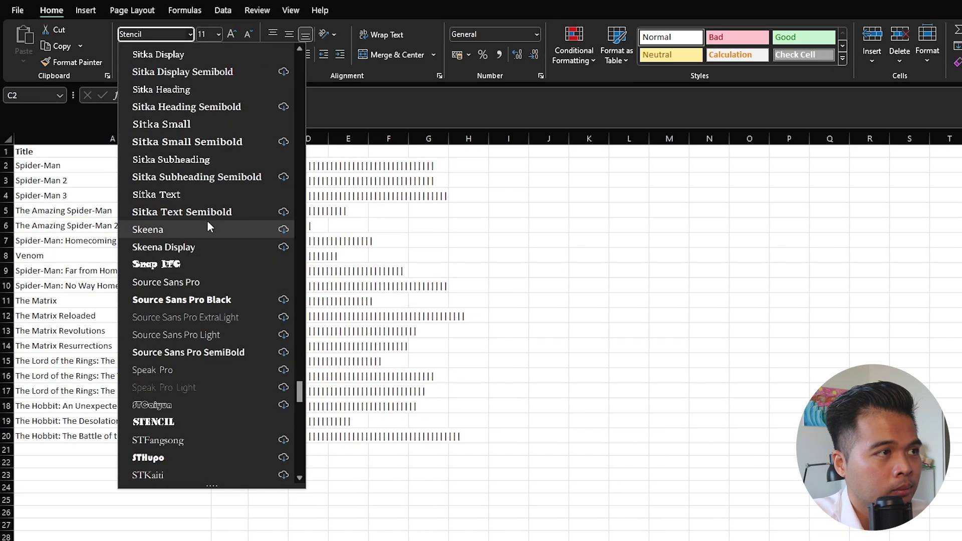
scroll(212, 212, "down", 2)
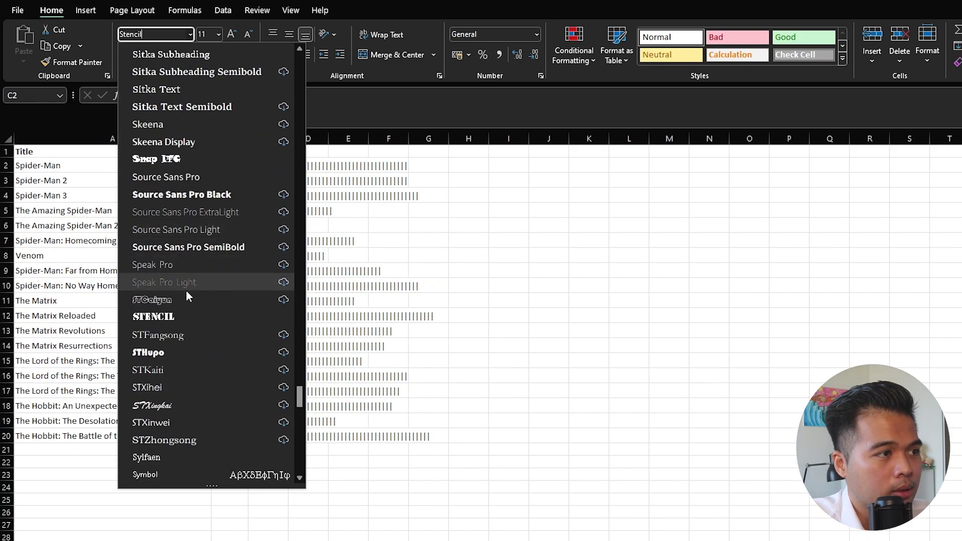
left_click(177, 318)
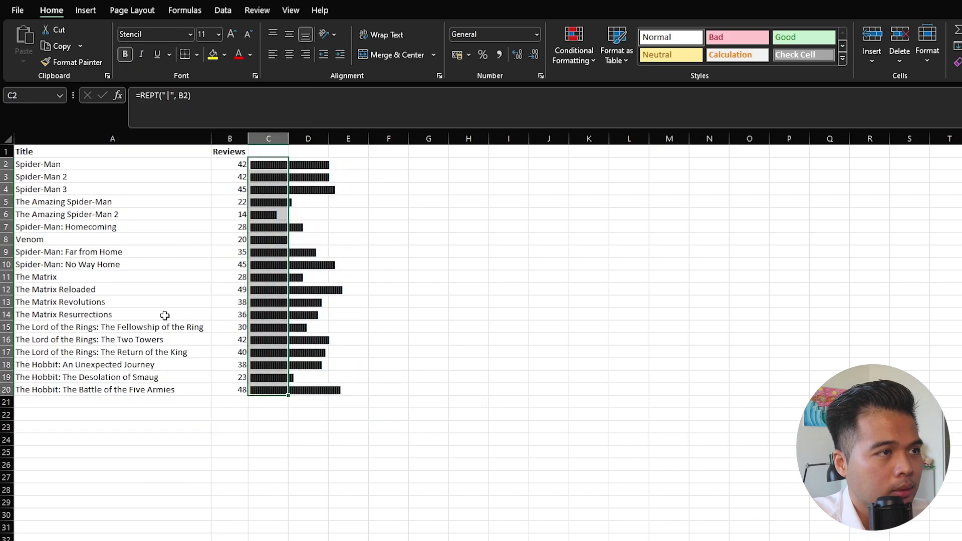
left_click(409, 427)
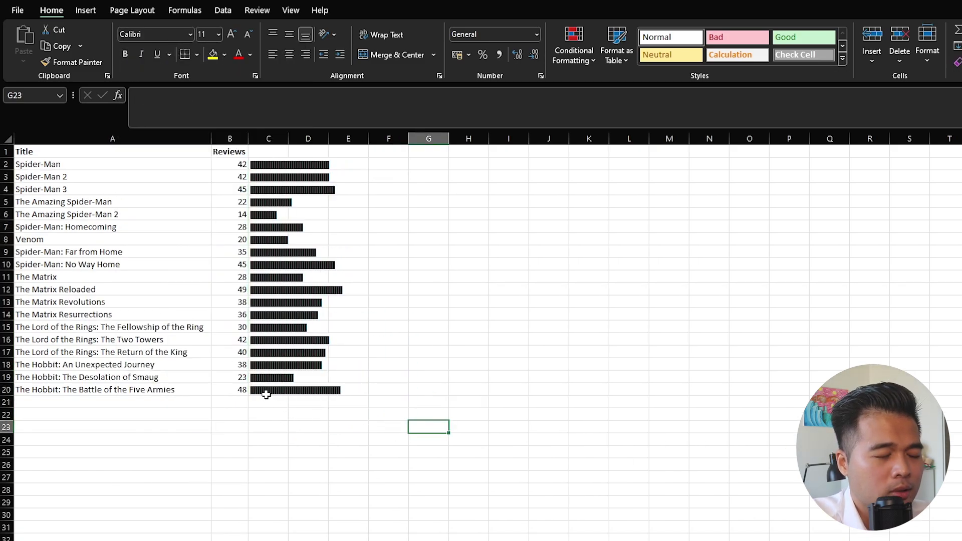